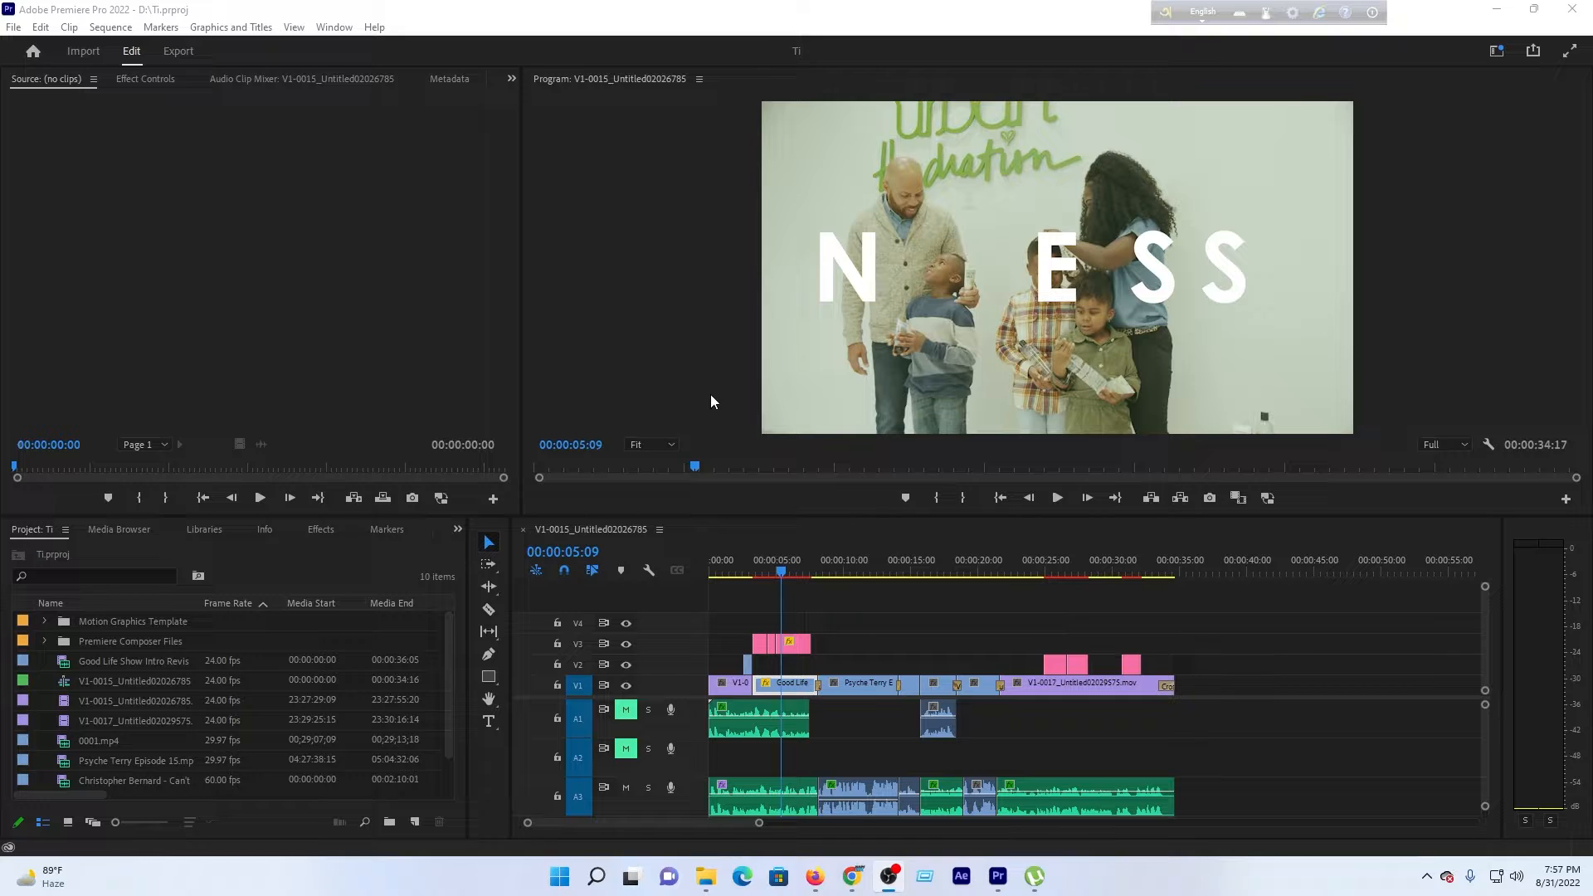
Step: Open the media export settings for the sequence in the timeline
left_click(864, 598)
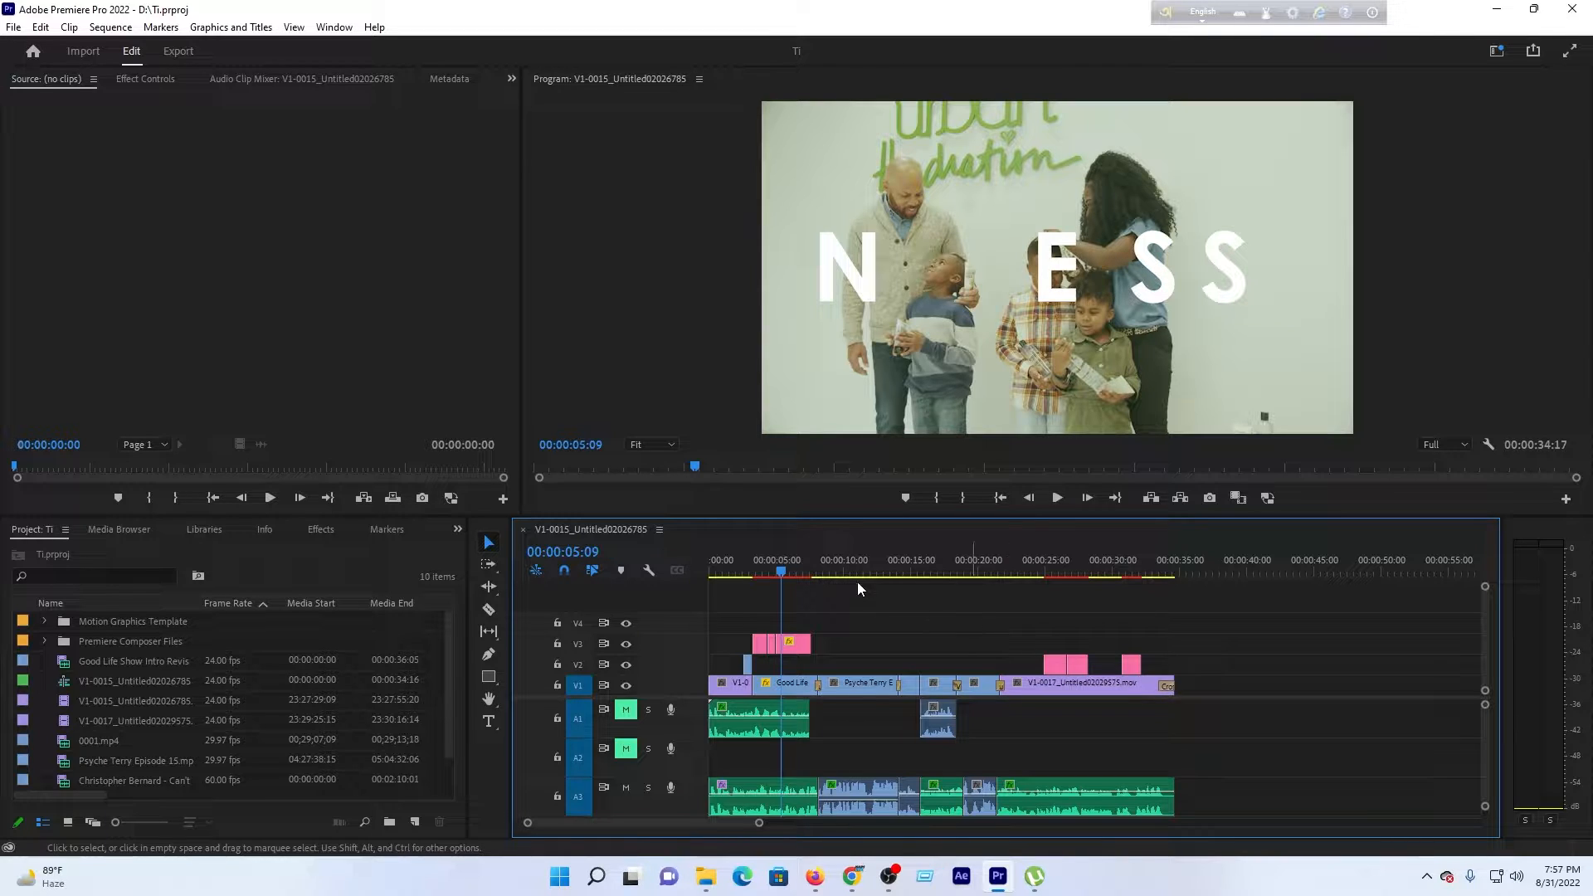
left_click(13, 26)
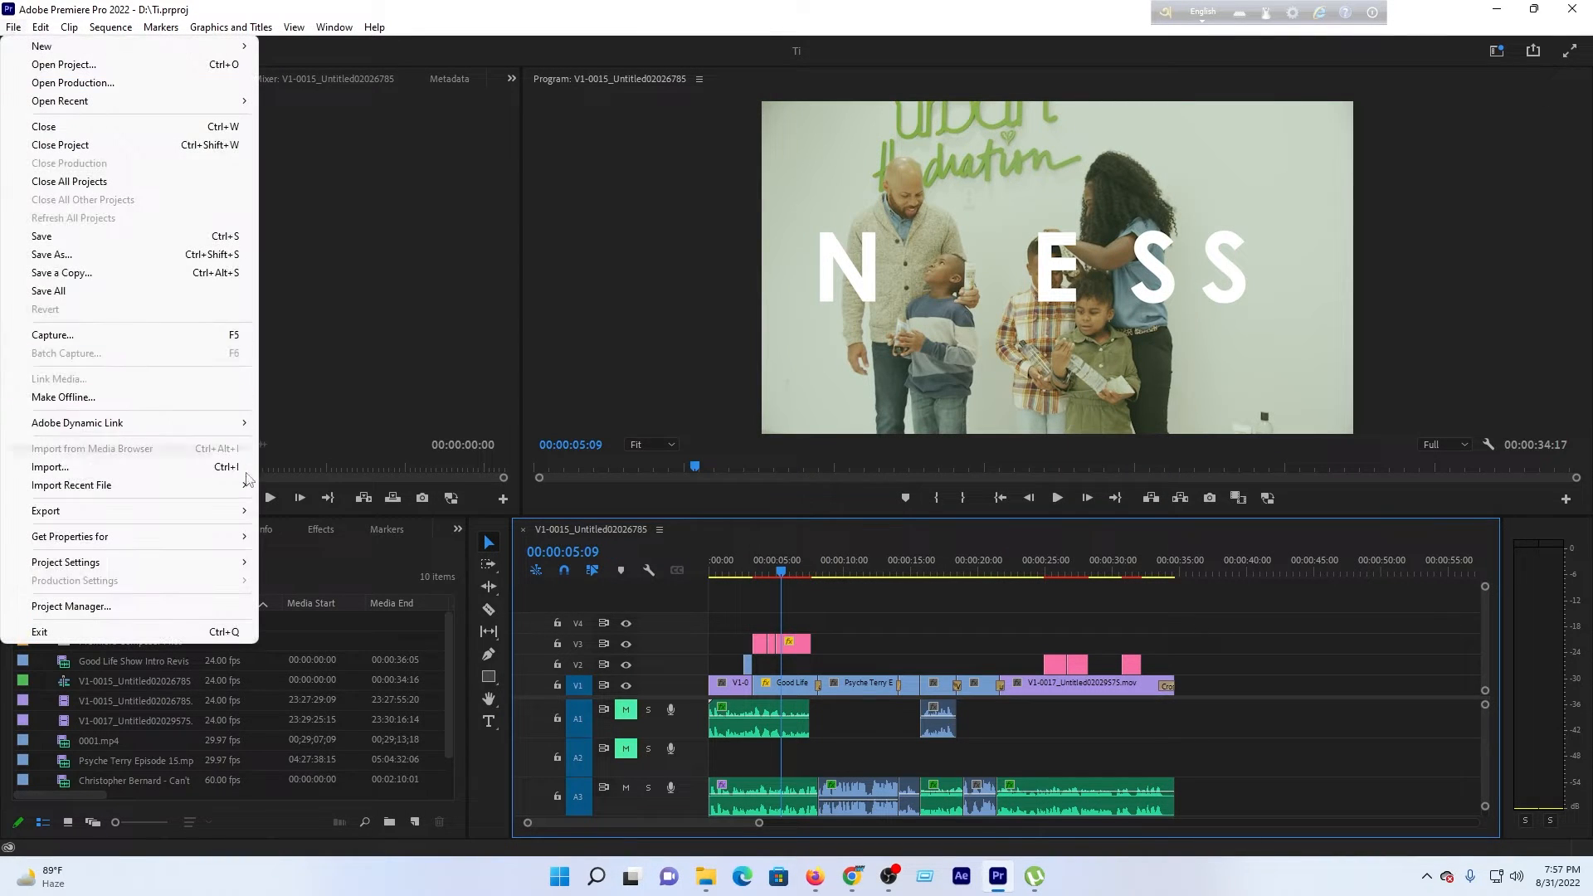
mouse_move(224, 512)
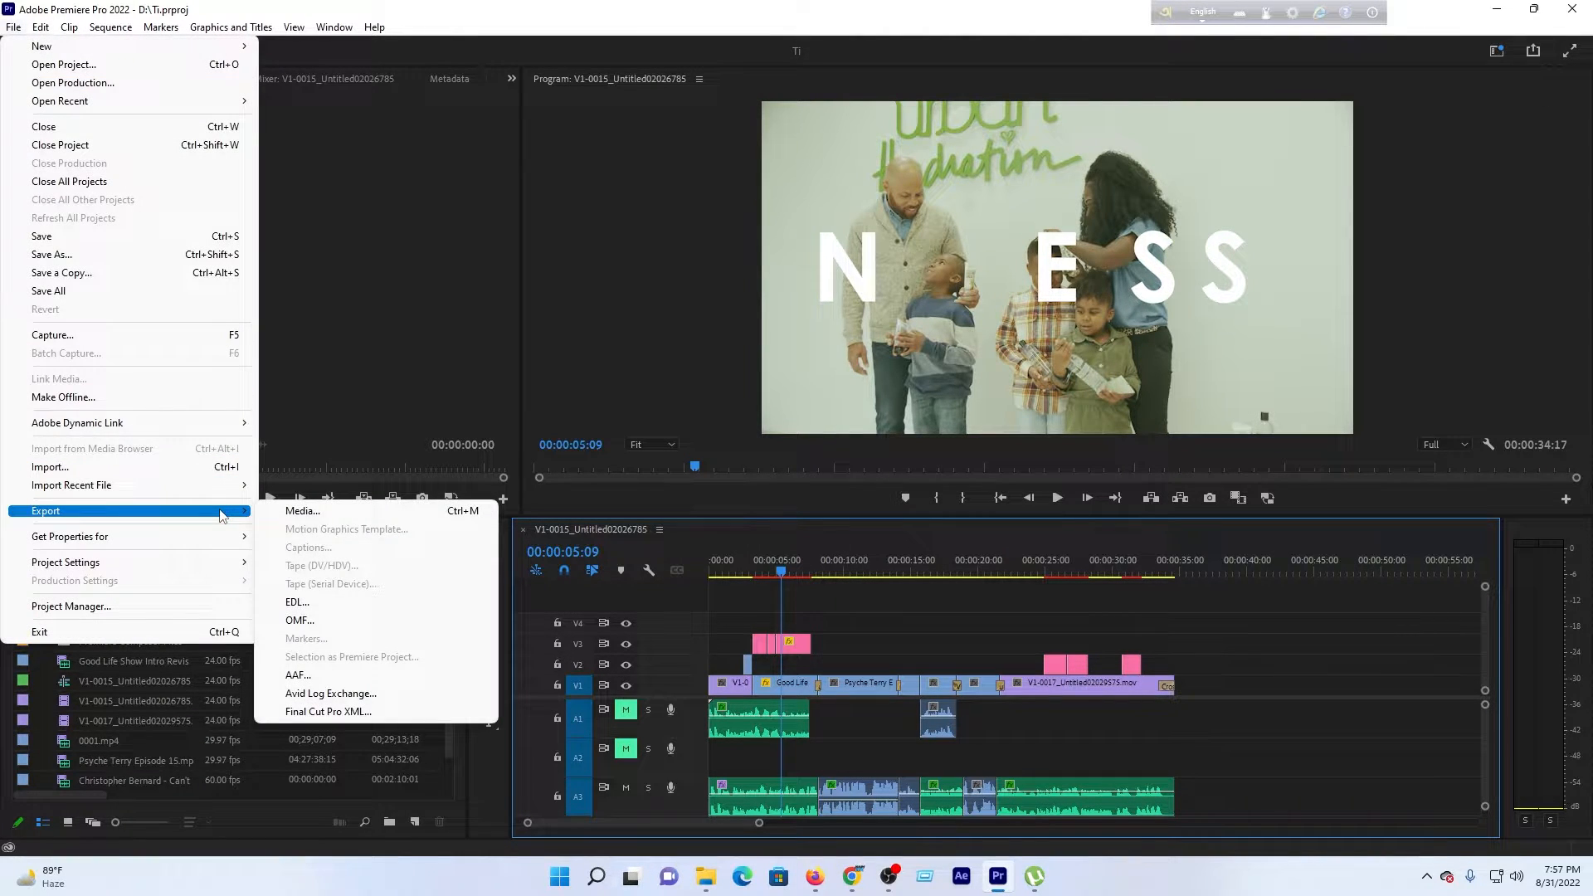
left_click(315, 512)
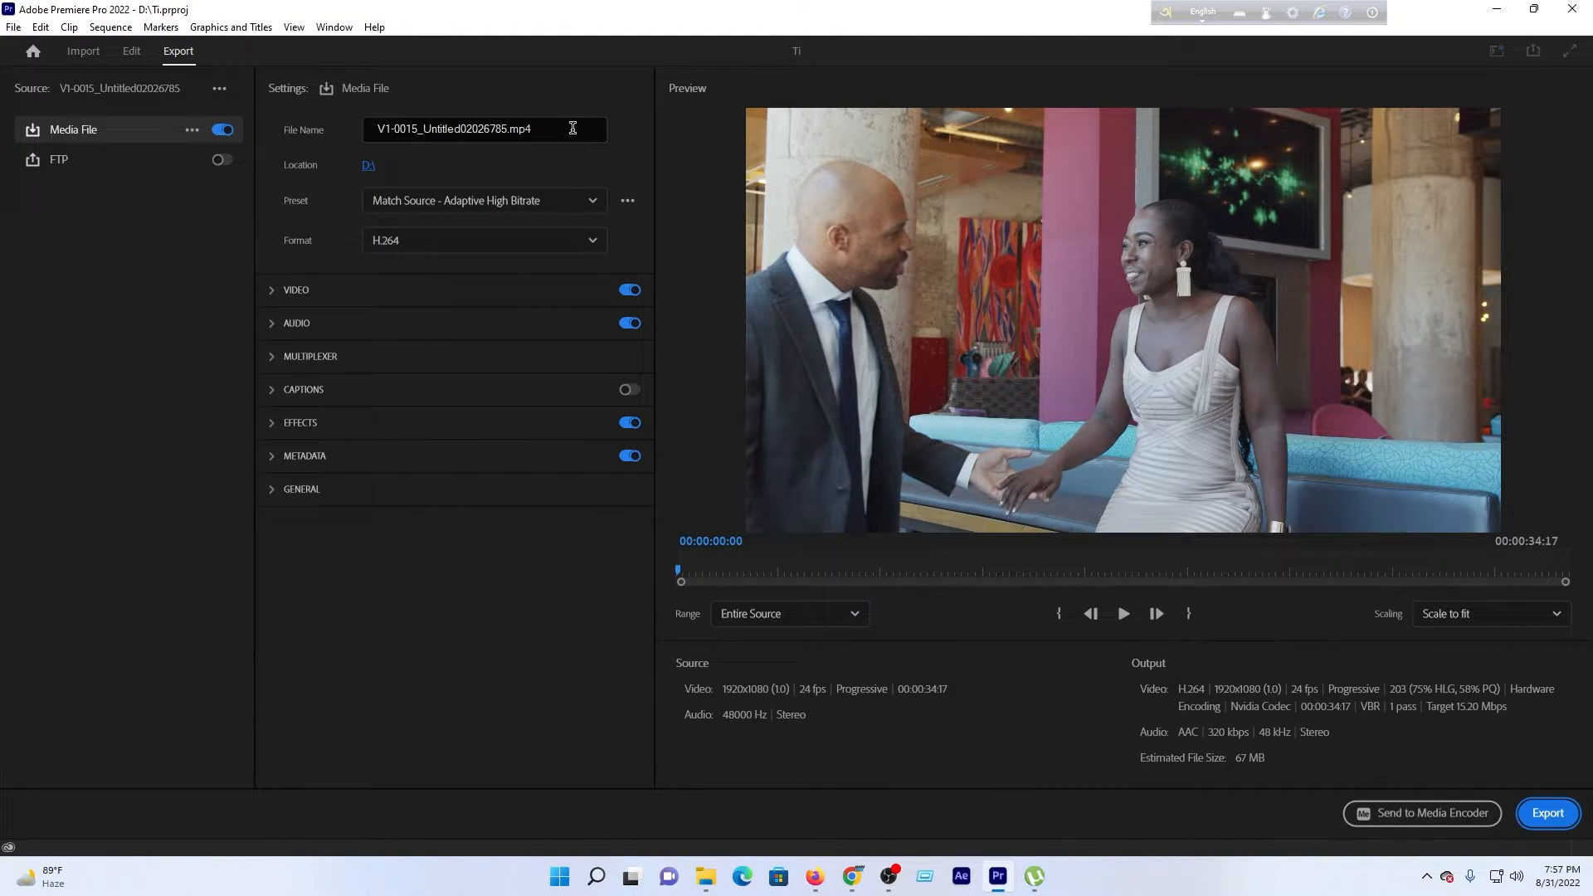
Step: Name the export file test 1 and set its save location to Local Disk (D:)
left_click_drag(568, 130, 346, 134)
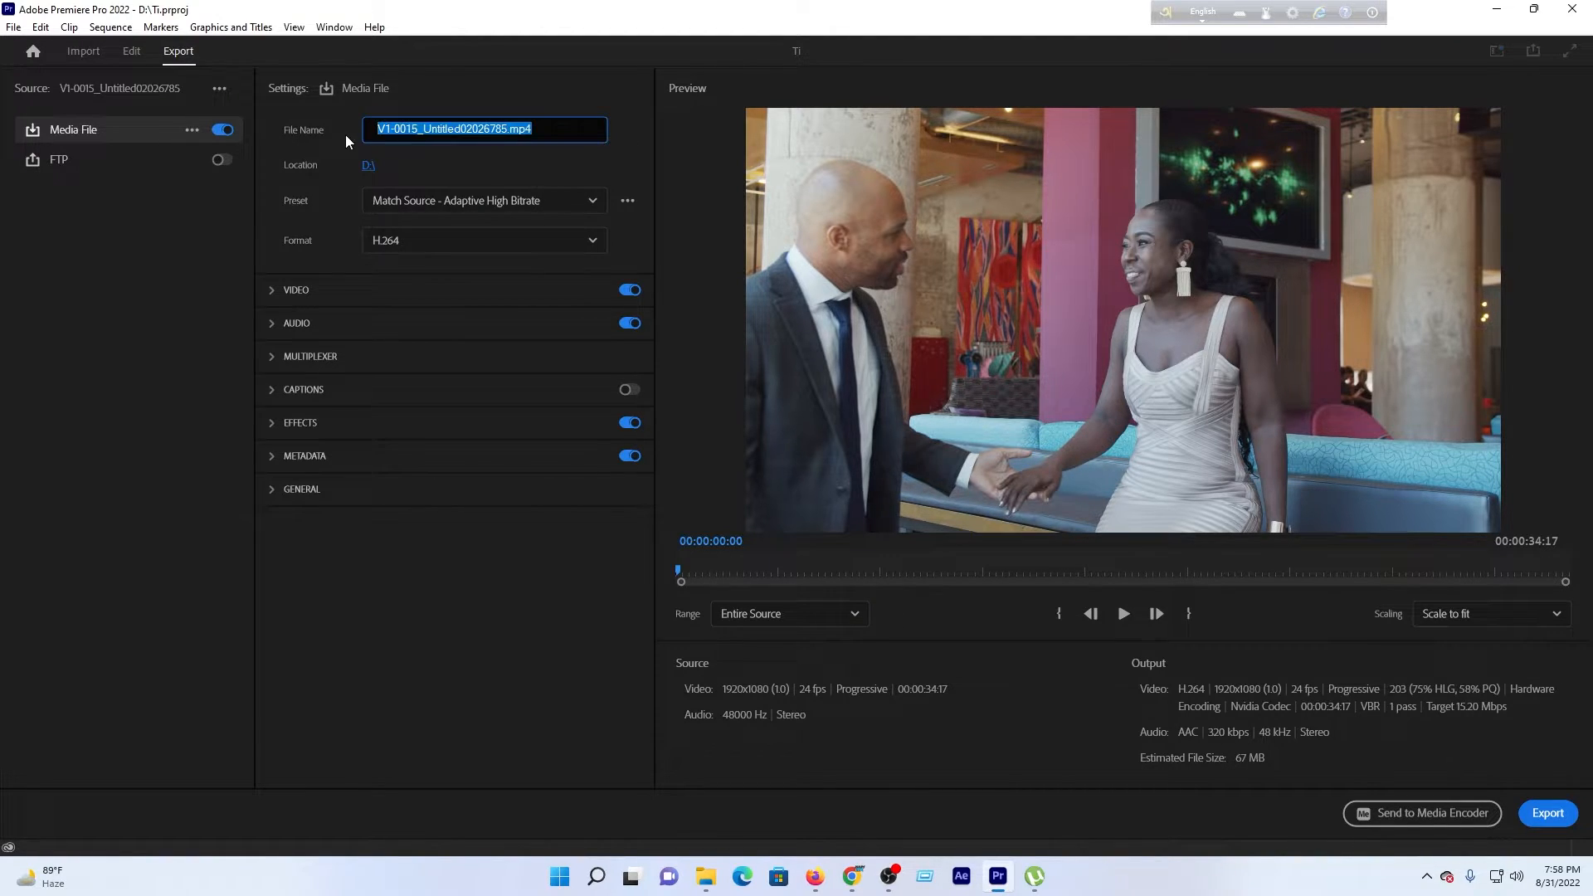
key("BackSpace")
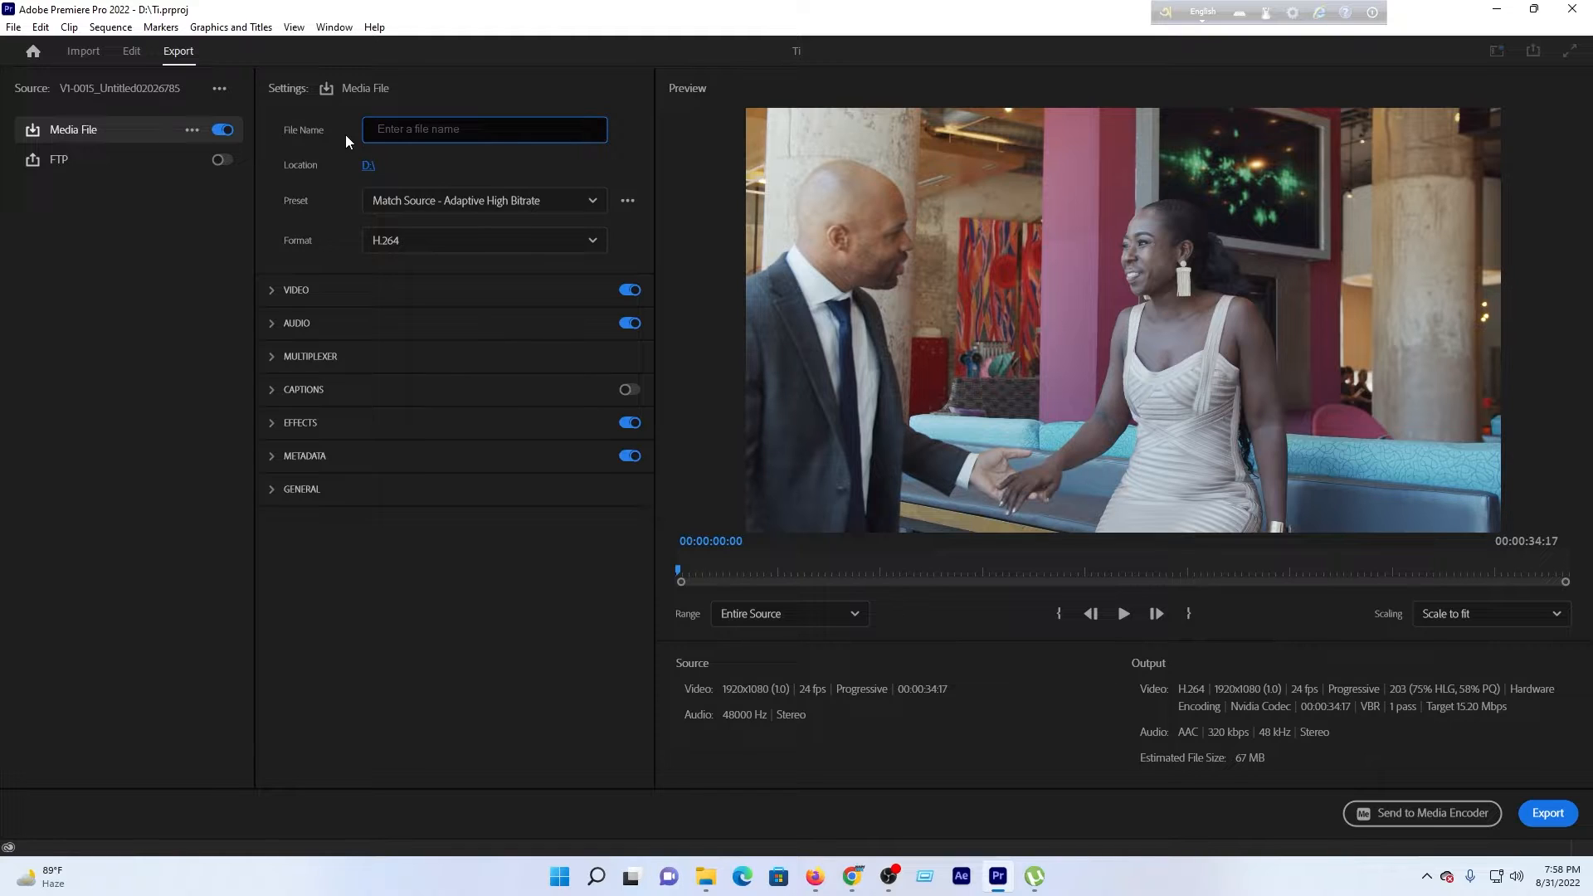
type("test 1")
left_click(339, 165)
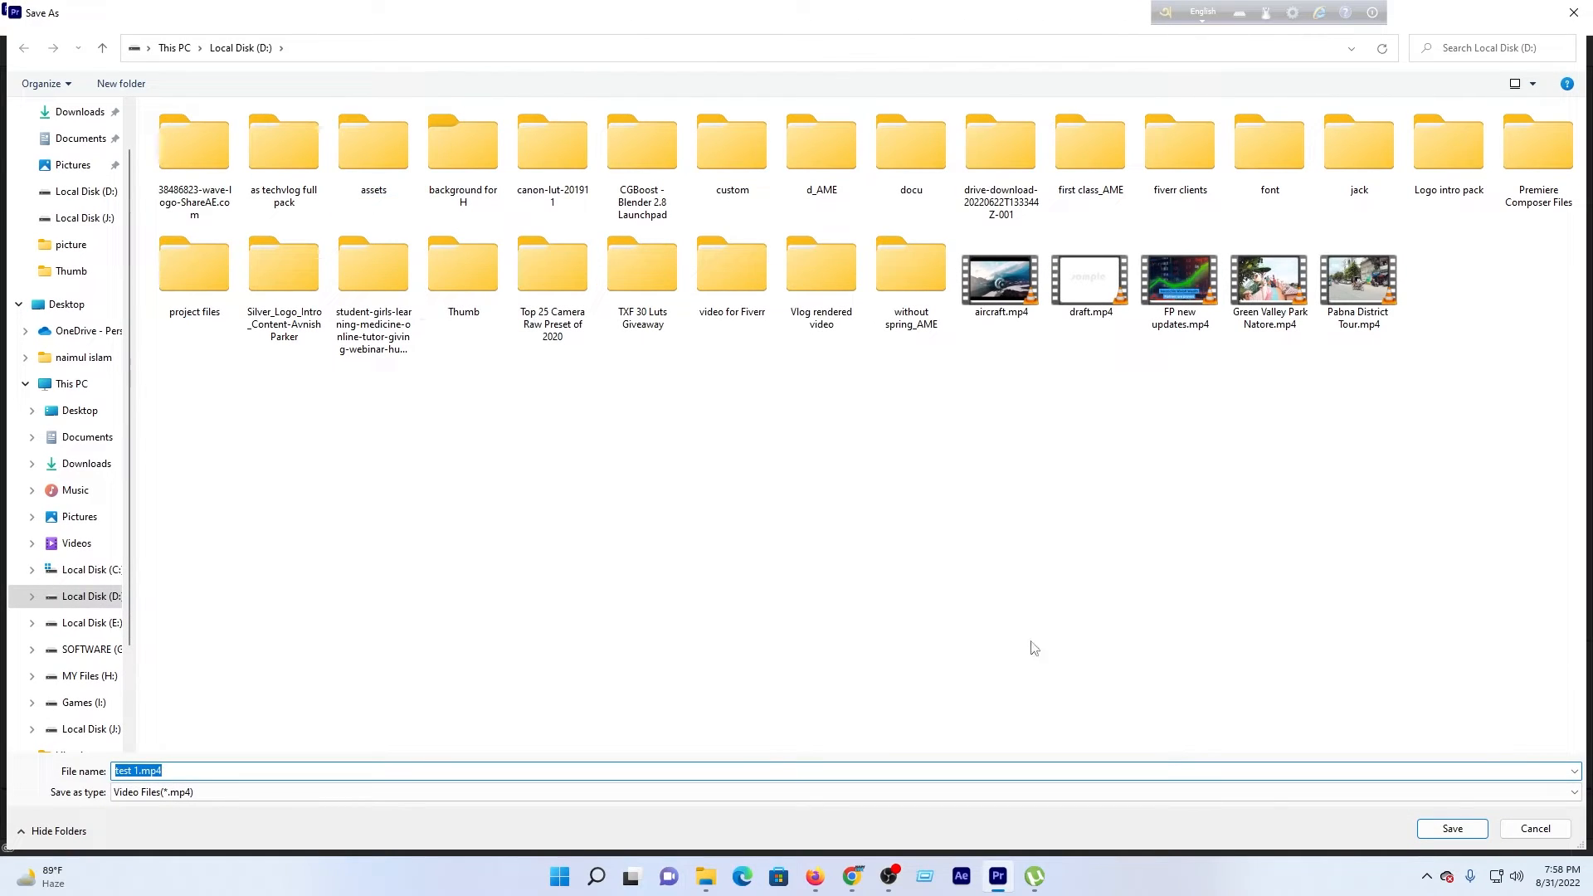
left_click(1453, 828)
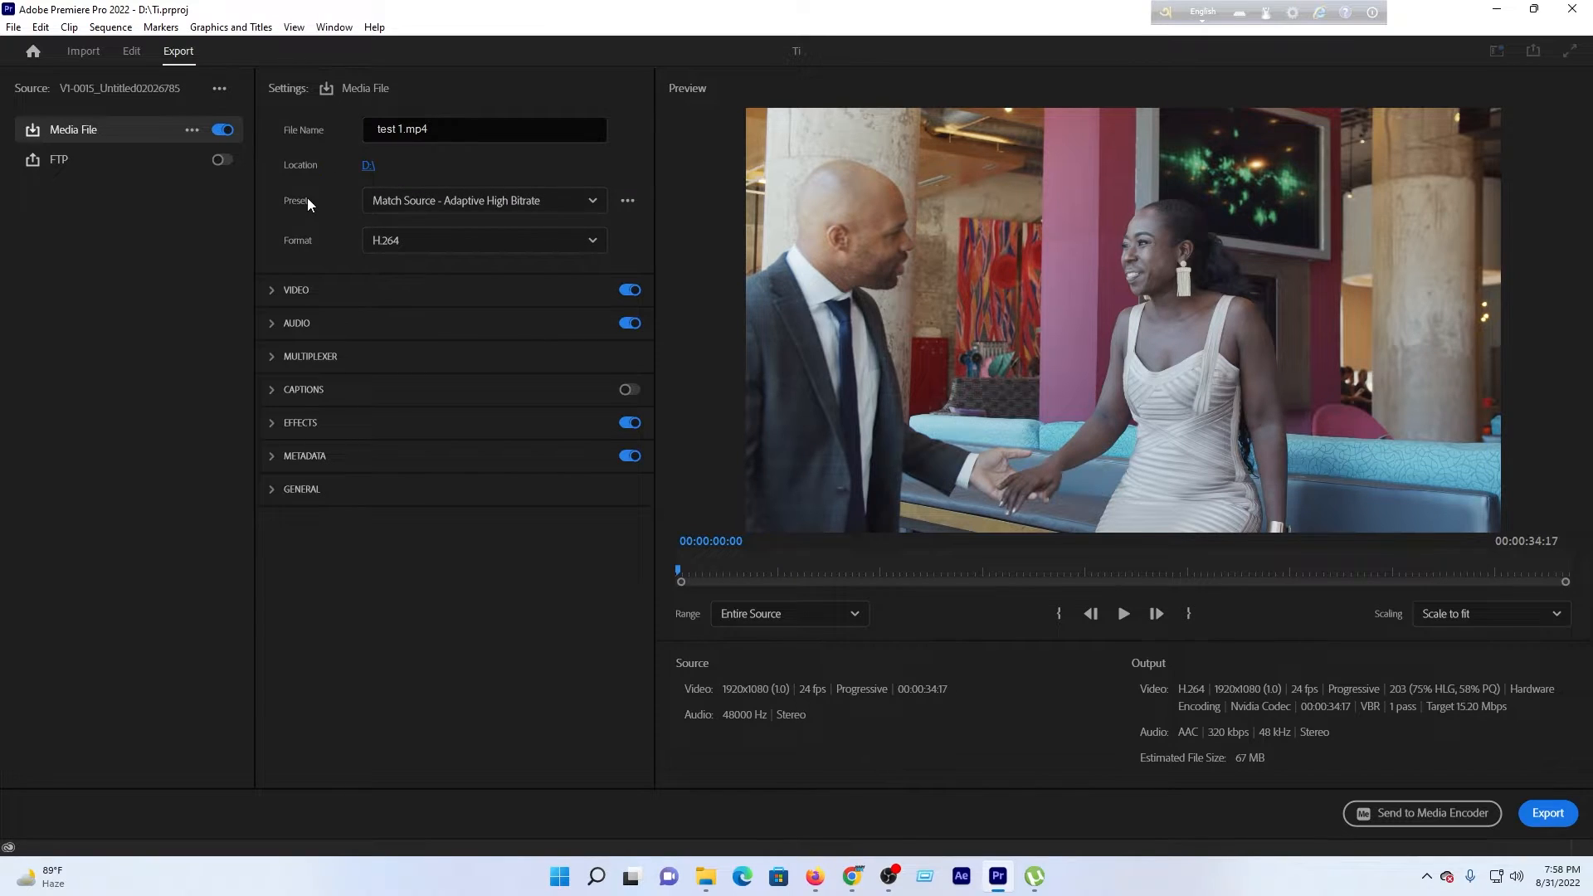
Step: Check the available export presets and formats, keeping Match Source - Adaptive High Bitrate and H.264
left_click(401, 205)
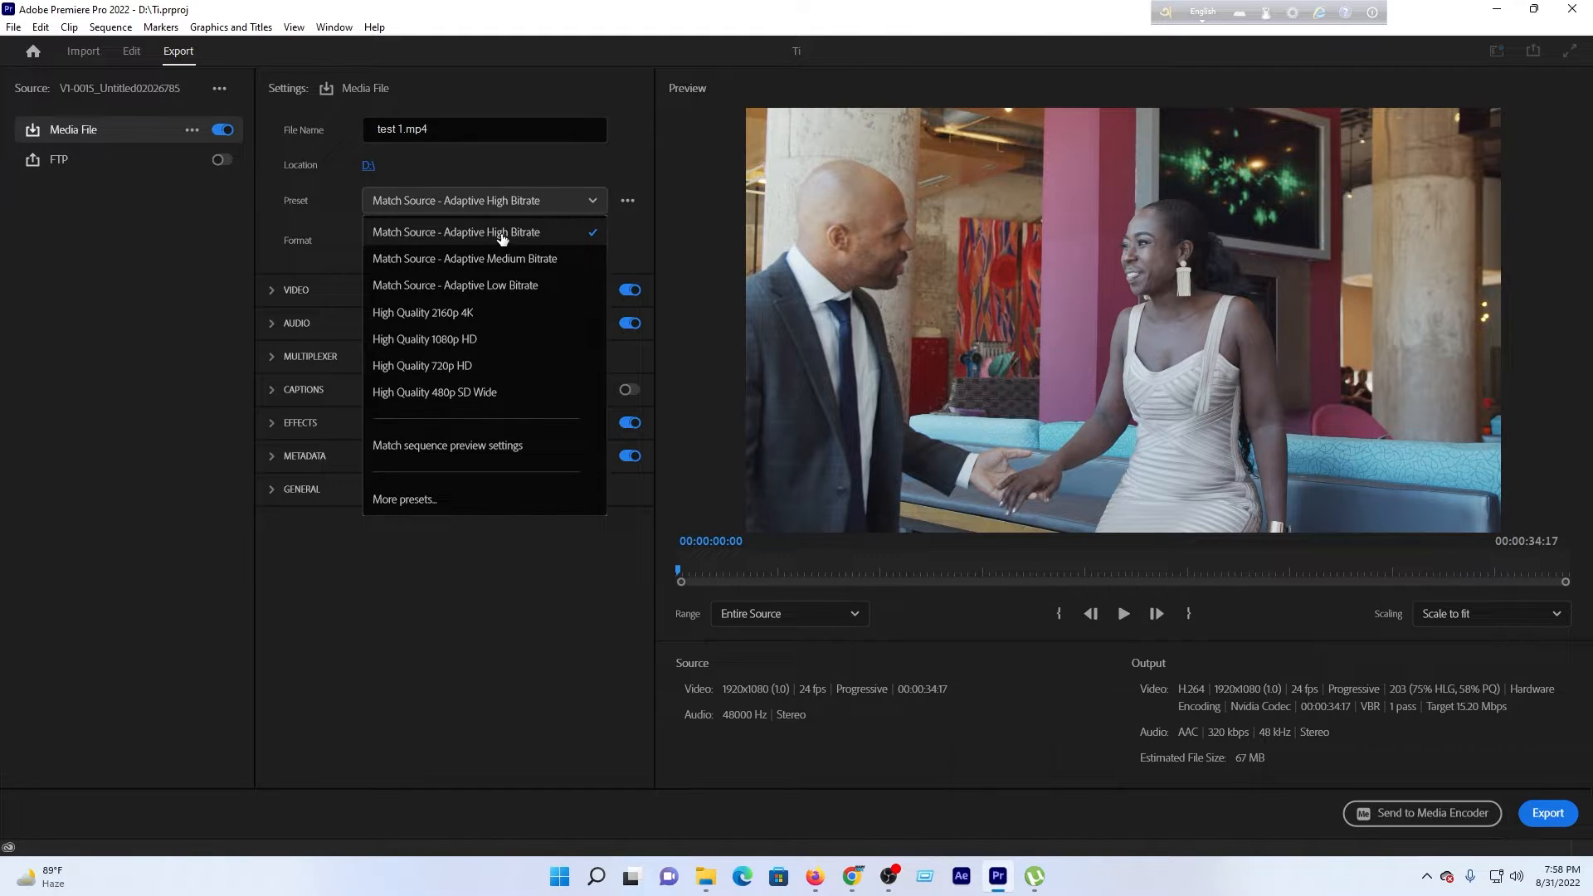
left_click(194, 299)
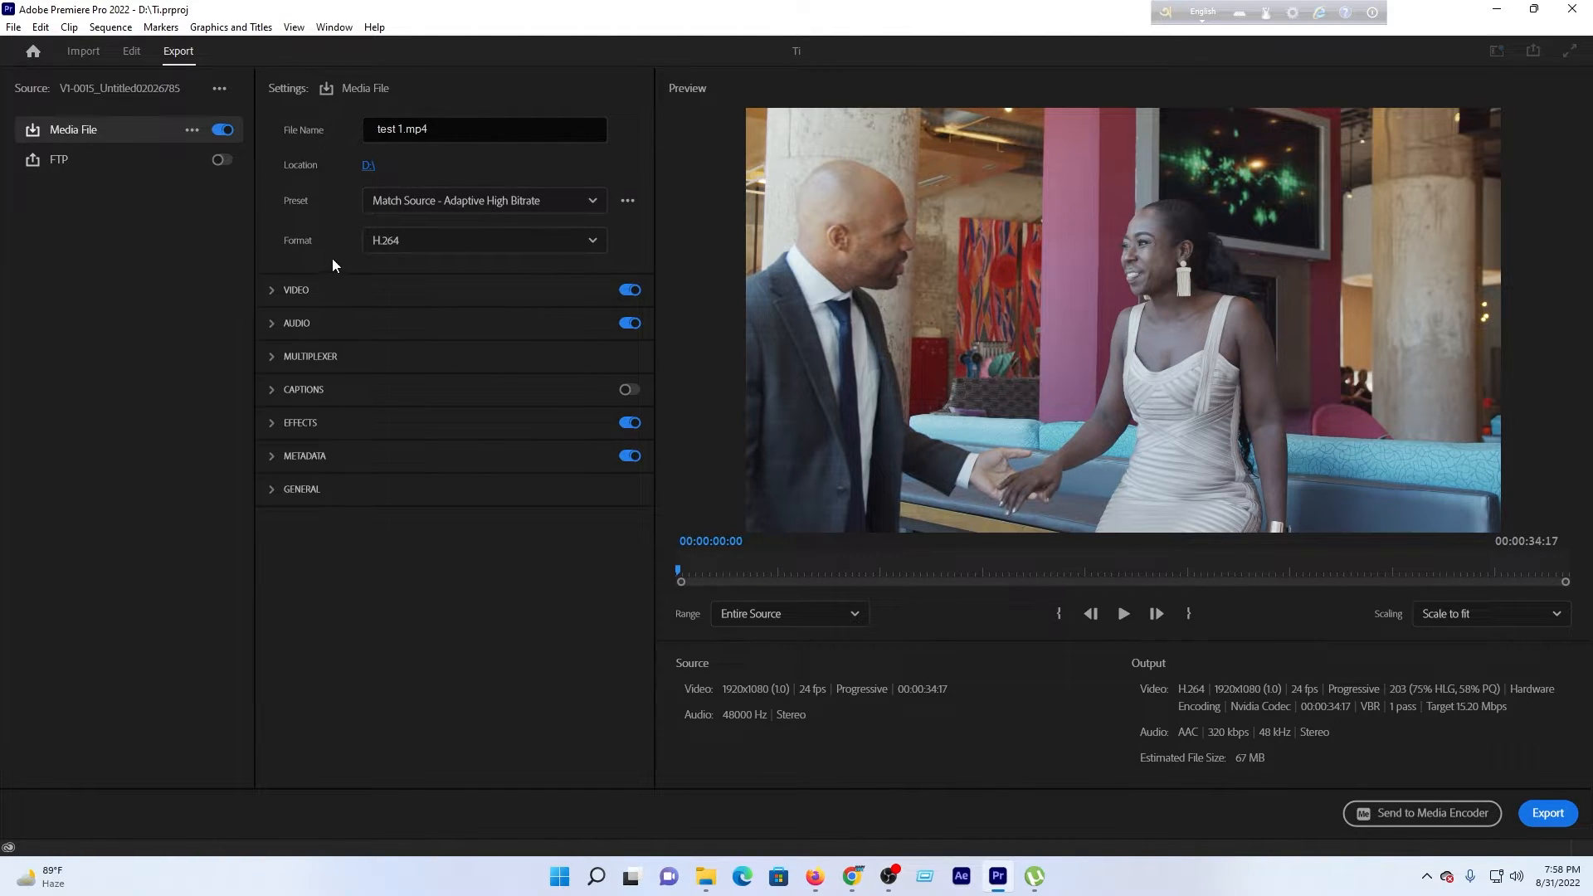
left_click(394, 248)
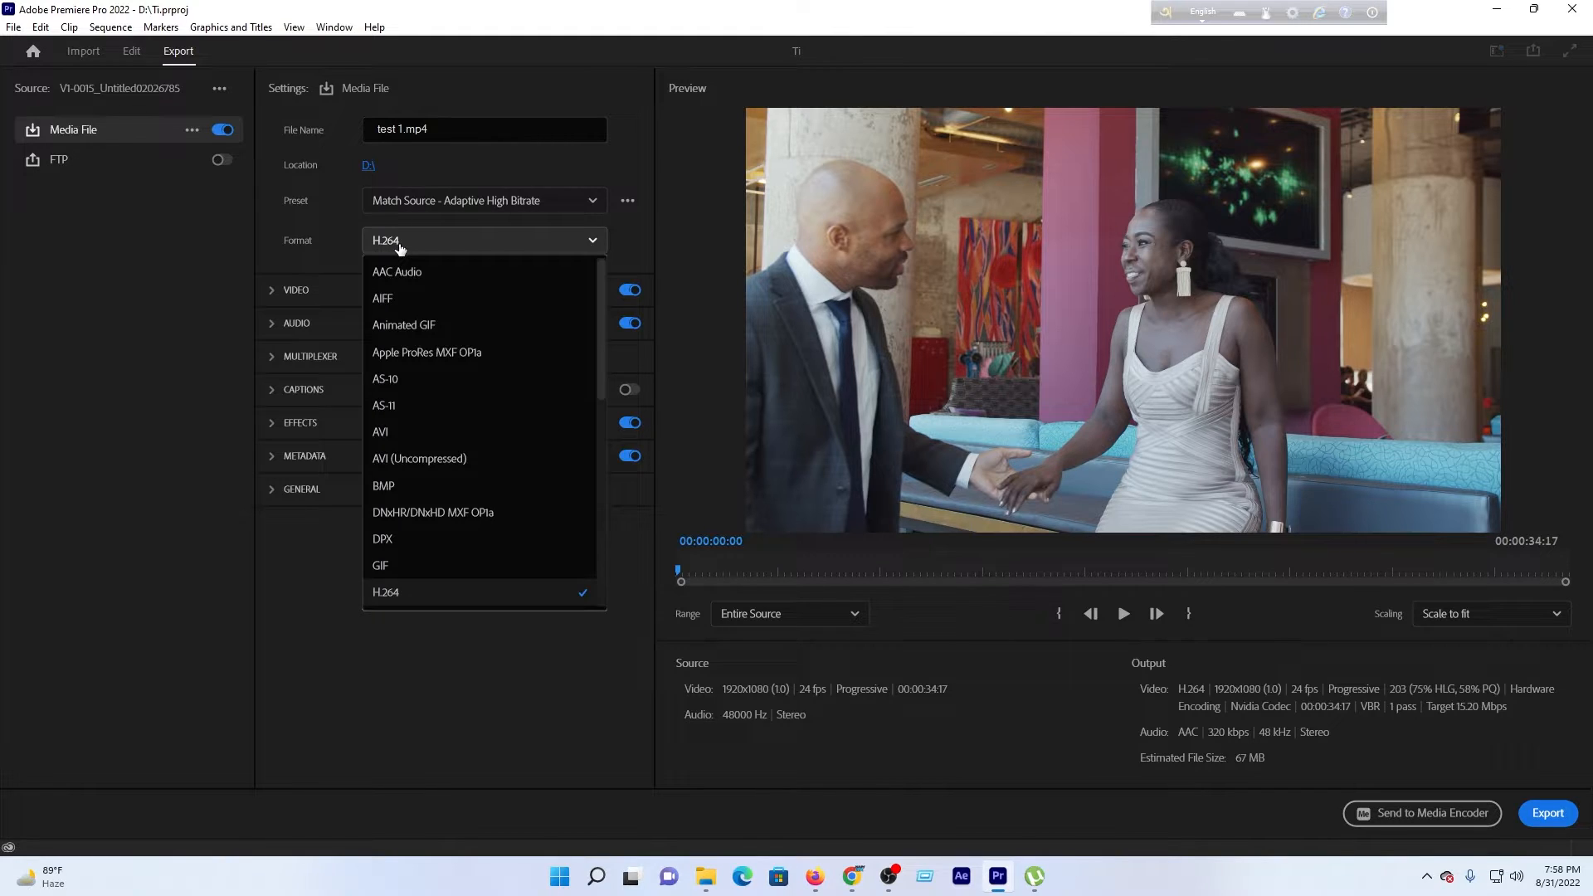
left_click(399, 247)
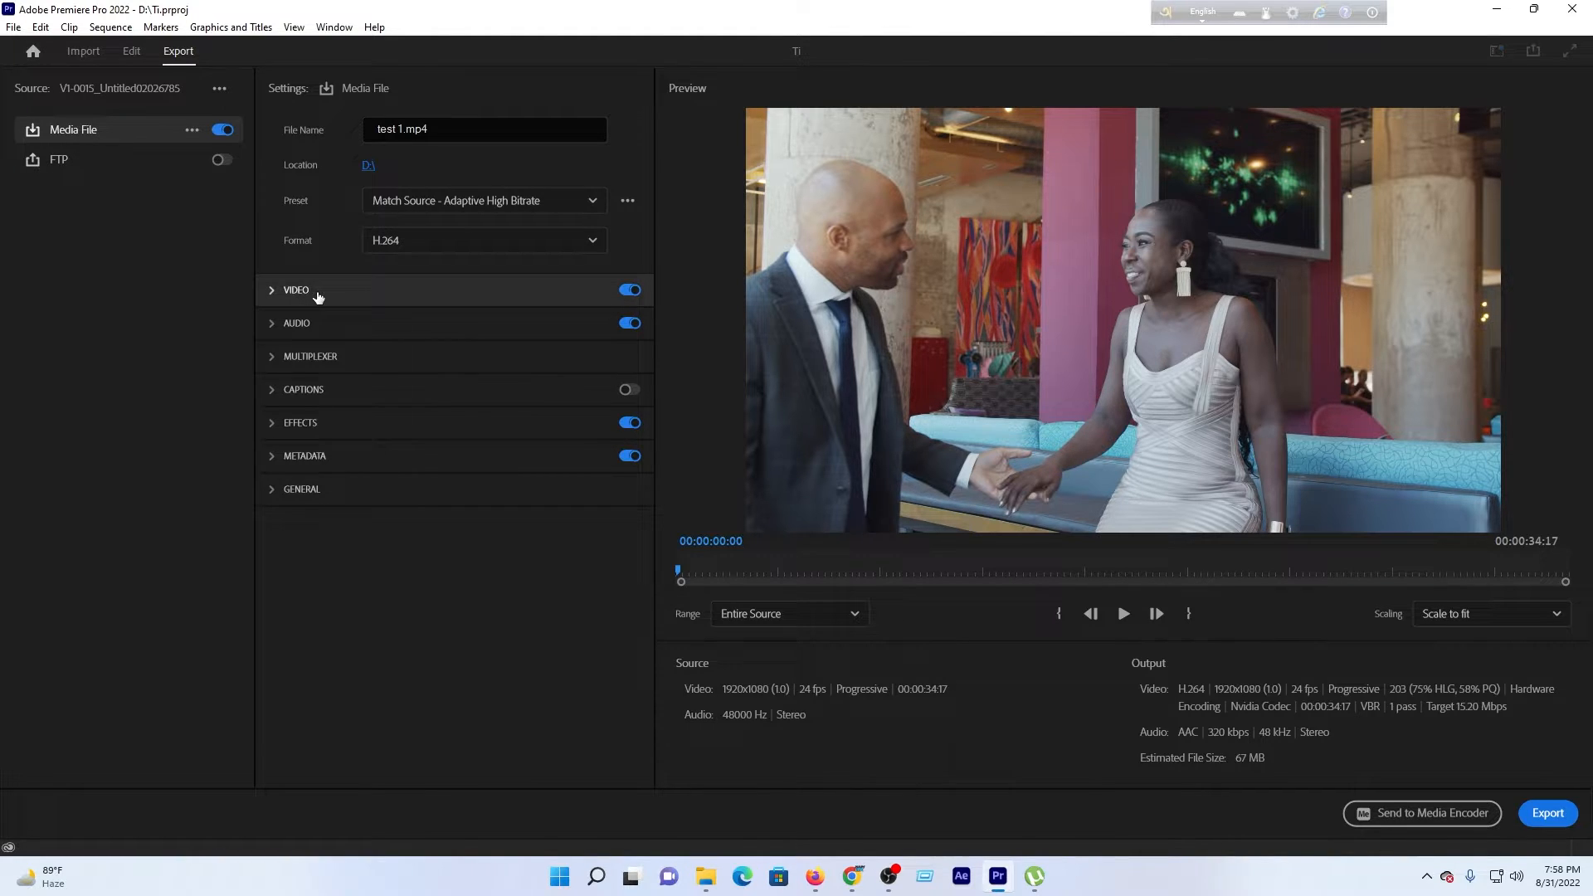
Step: Match the basic video settings to the source and enable Render at Maximum Depth and Use Maximum Render Quality
left_click(272, 297)
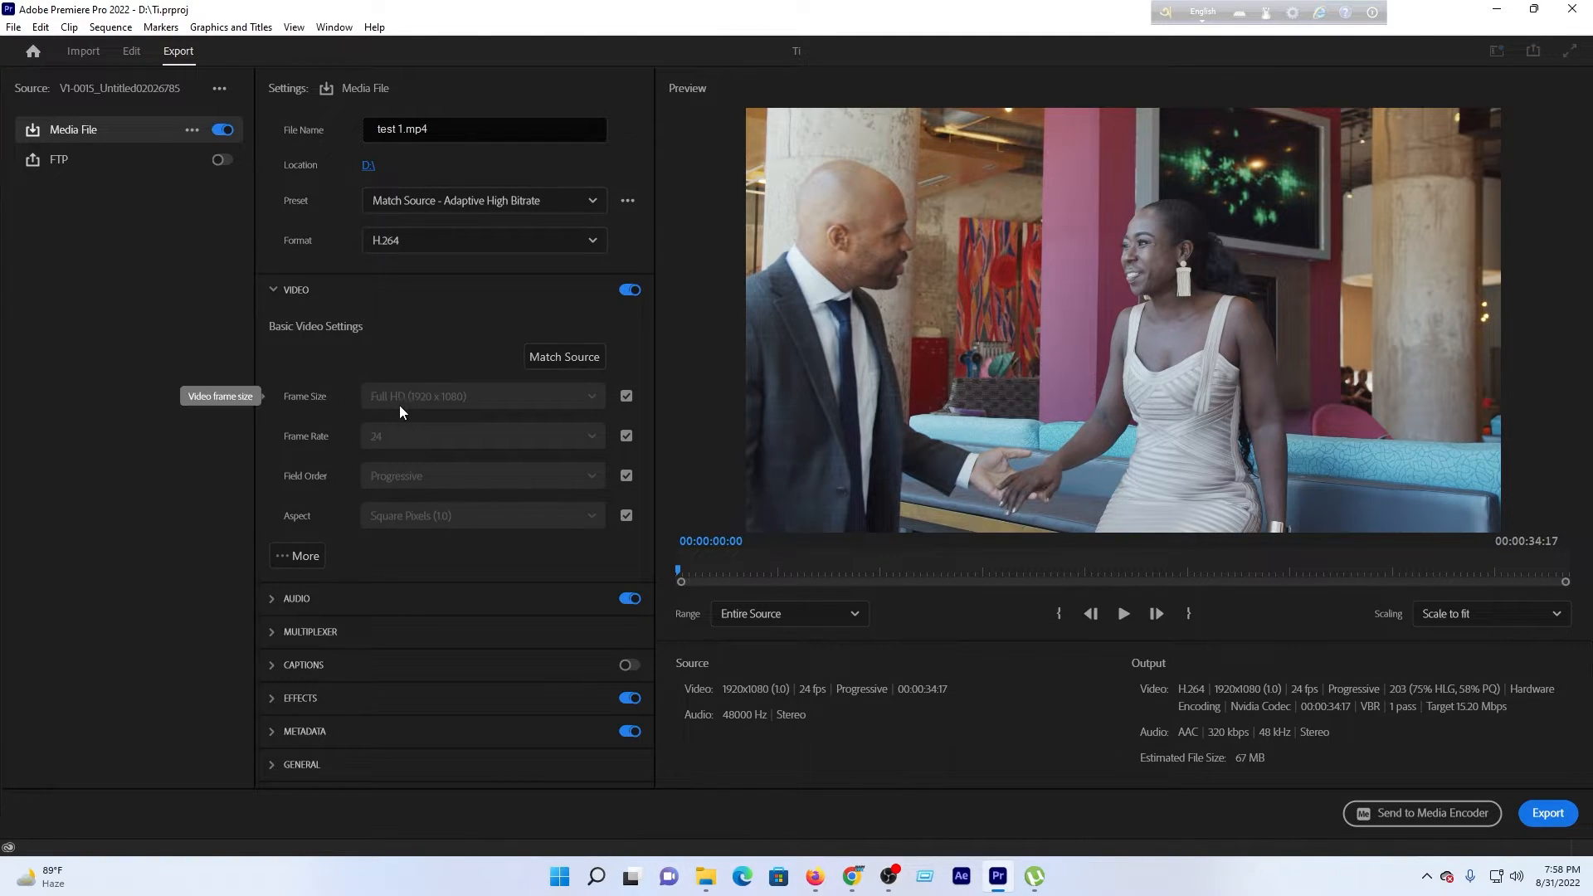
left_click(537, 361)
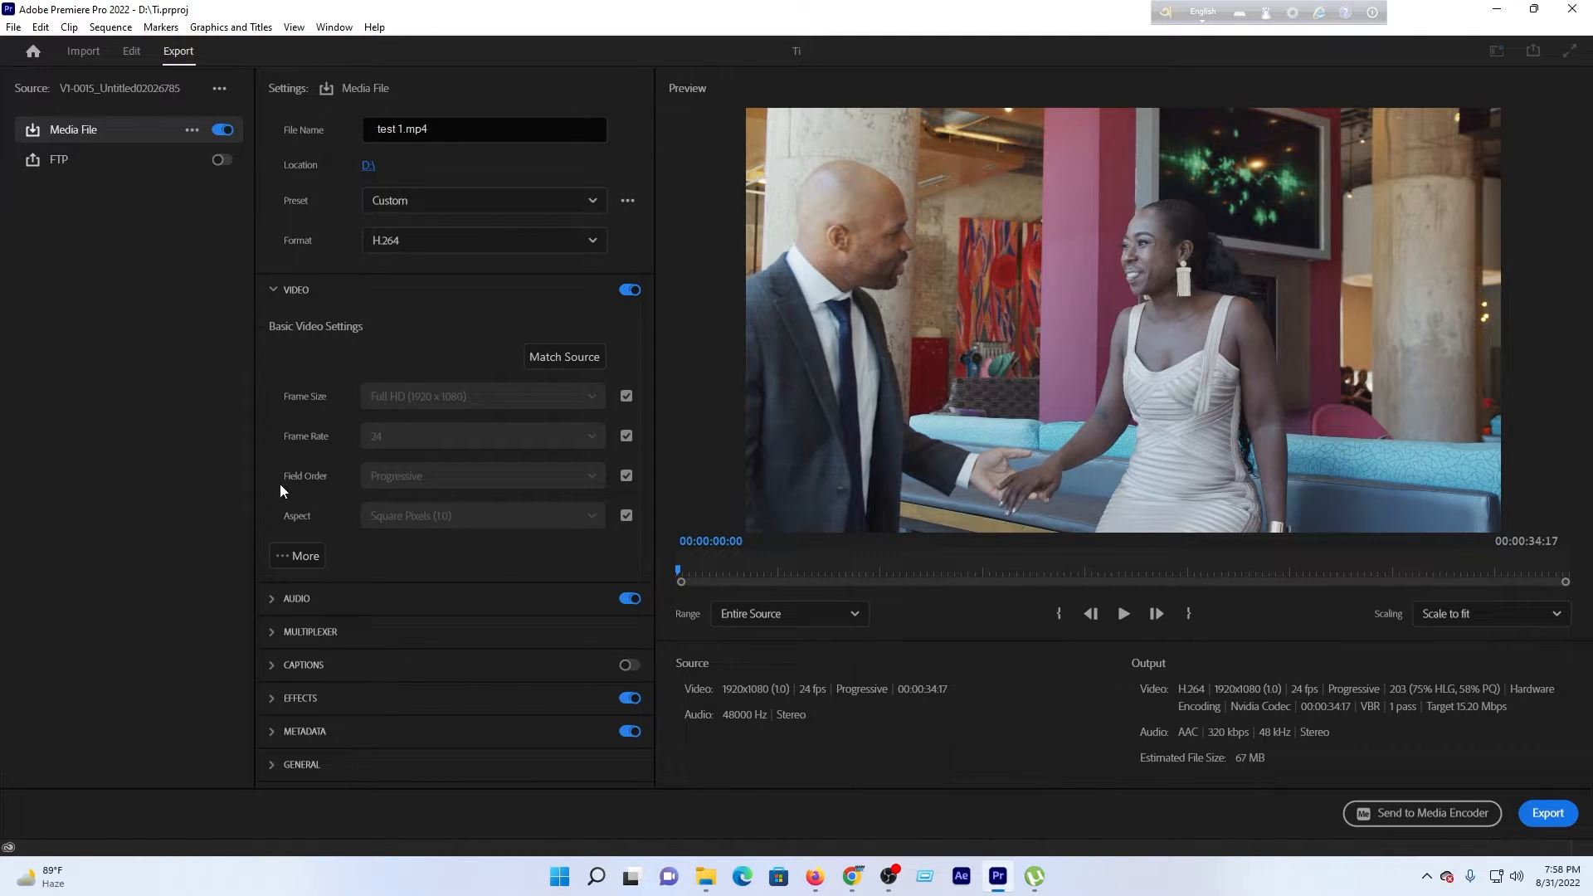
left_click(290, 558)
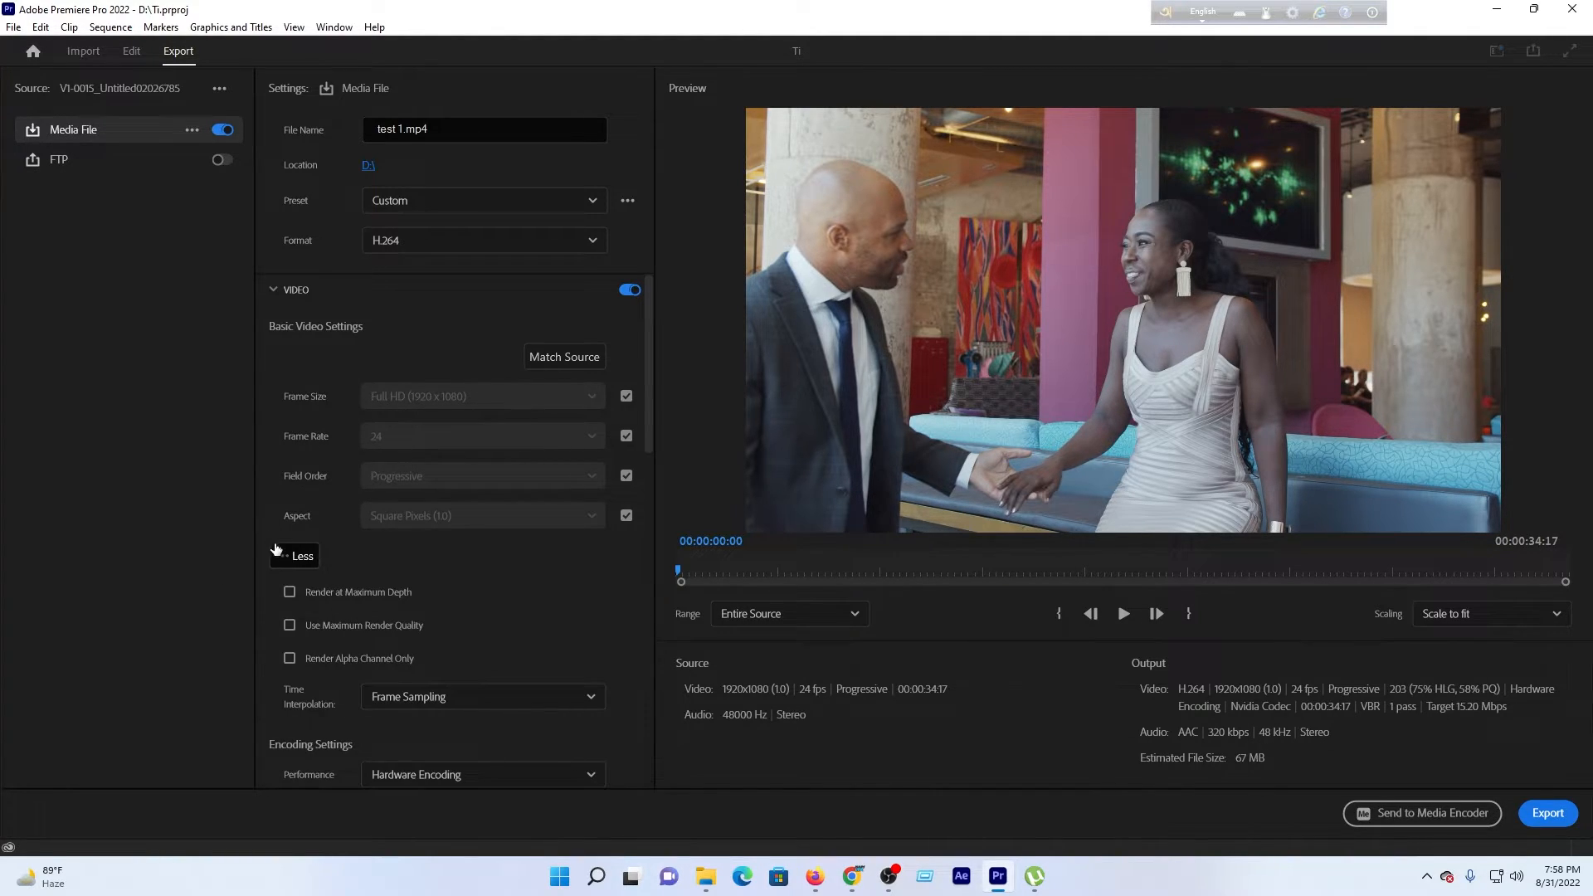
left_click(288, 590)
left_click(289, 626)
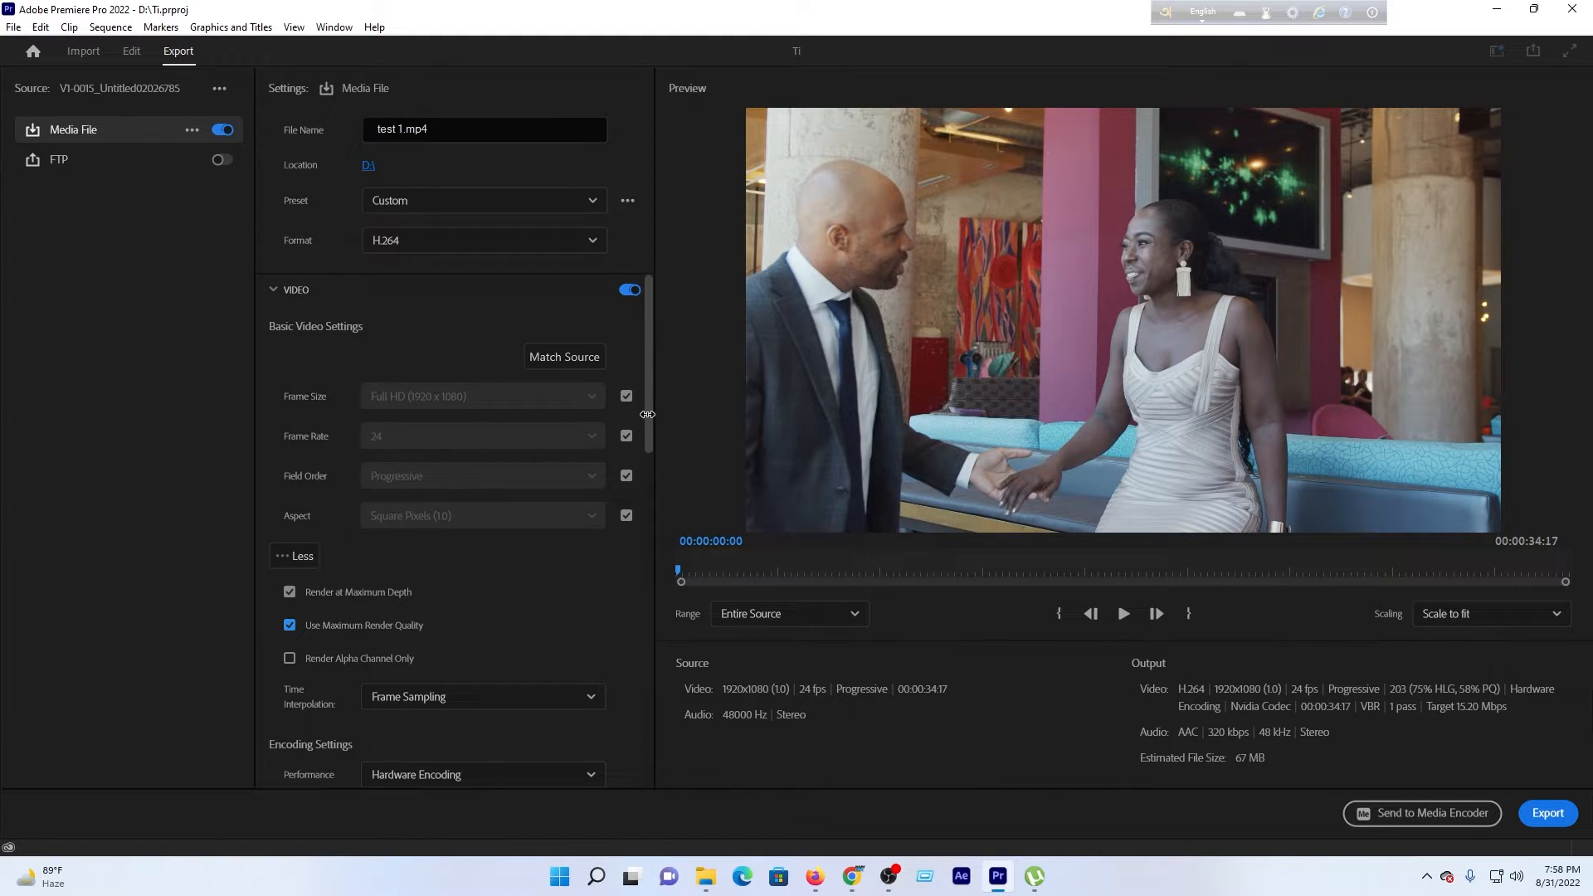
Step: Check the encoding performance options, keeping Hardware Encoding
scroll(648, 472, "down", 5)
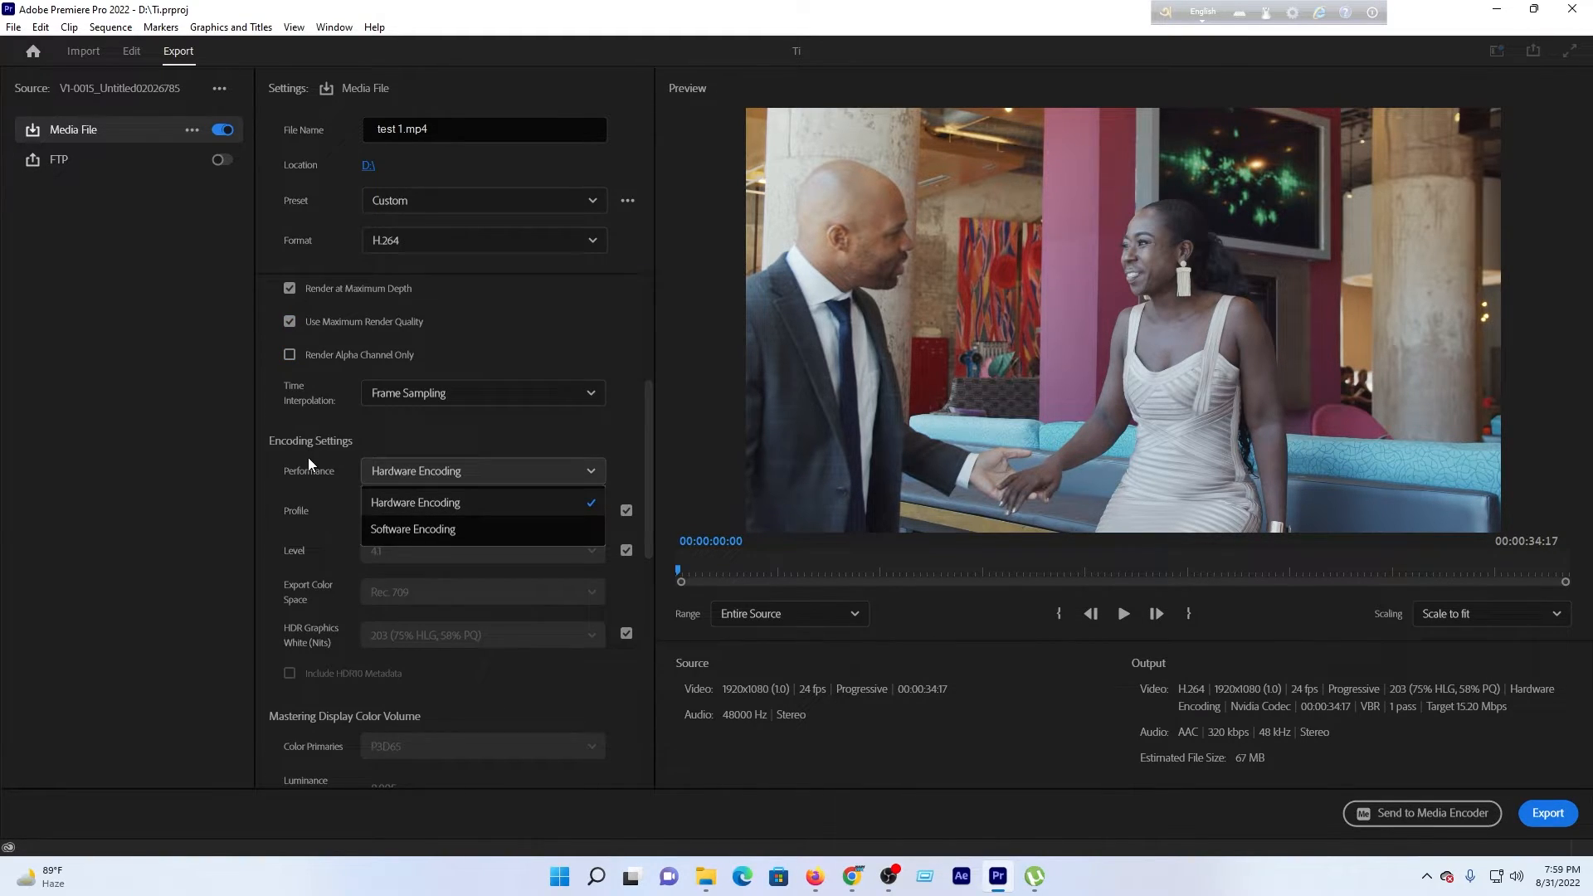
left_click(307, 457)
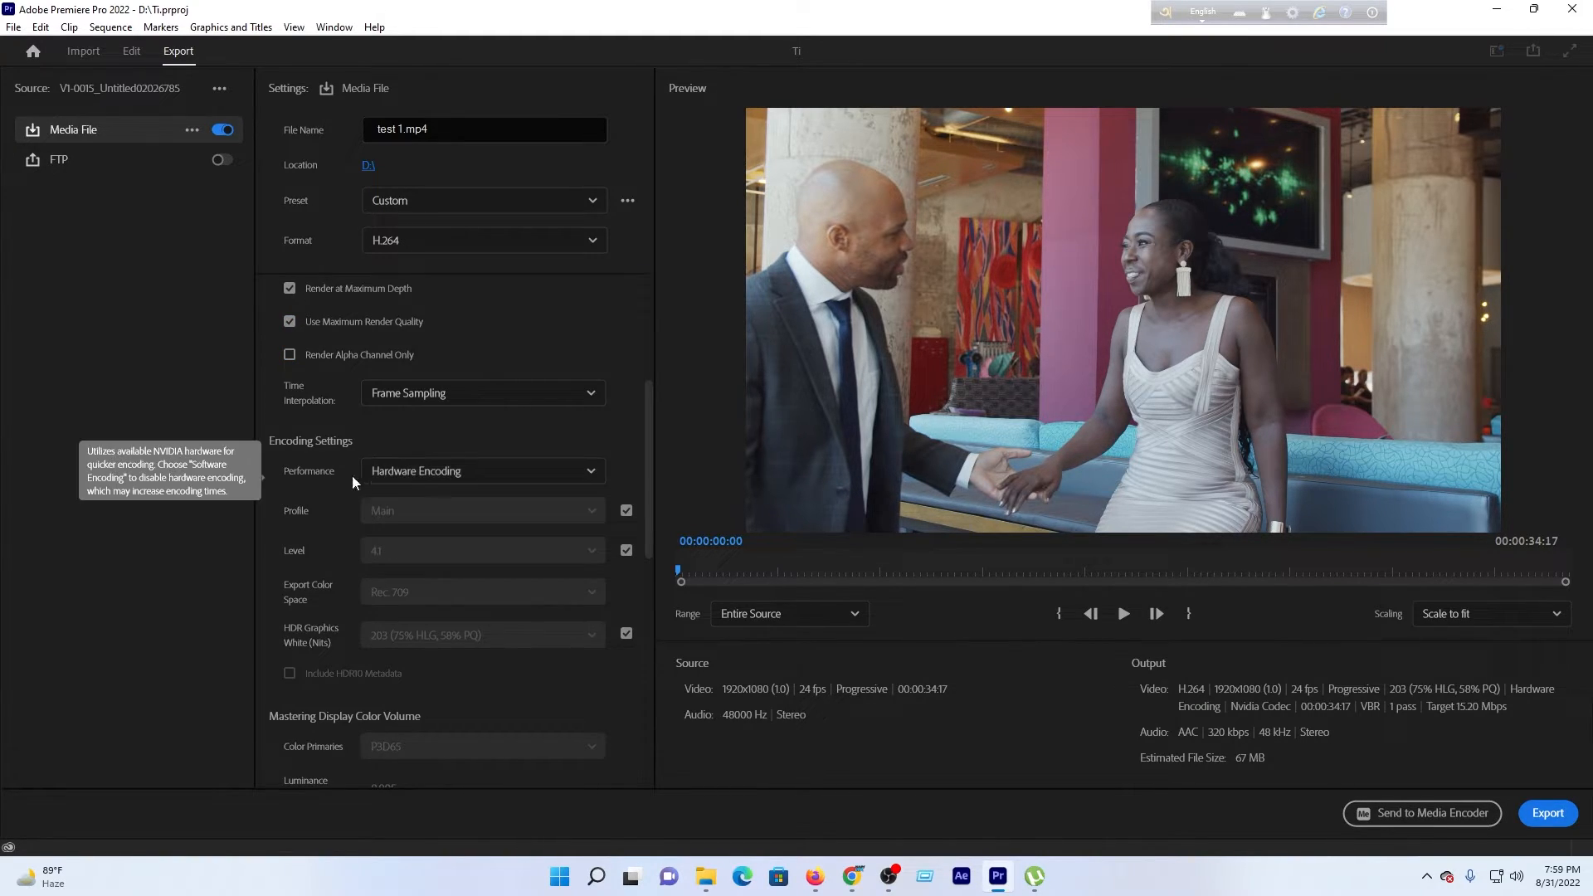
left_click(395, 471)
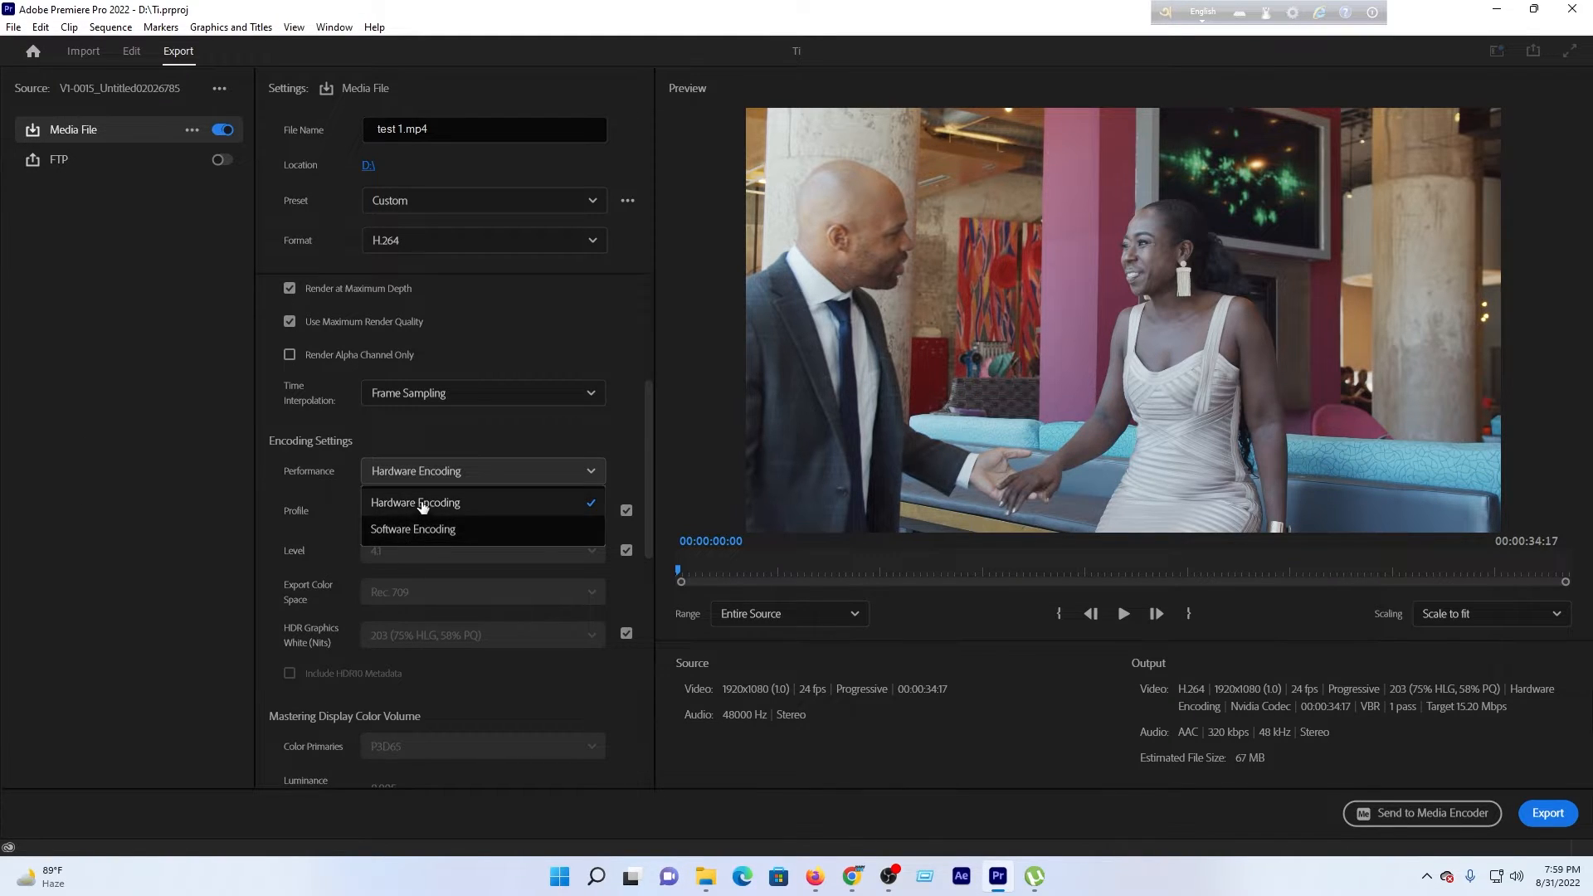
left_click(648, 445)
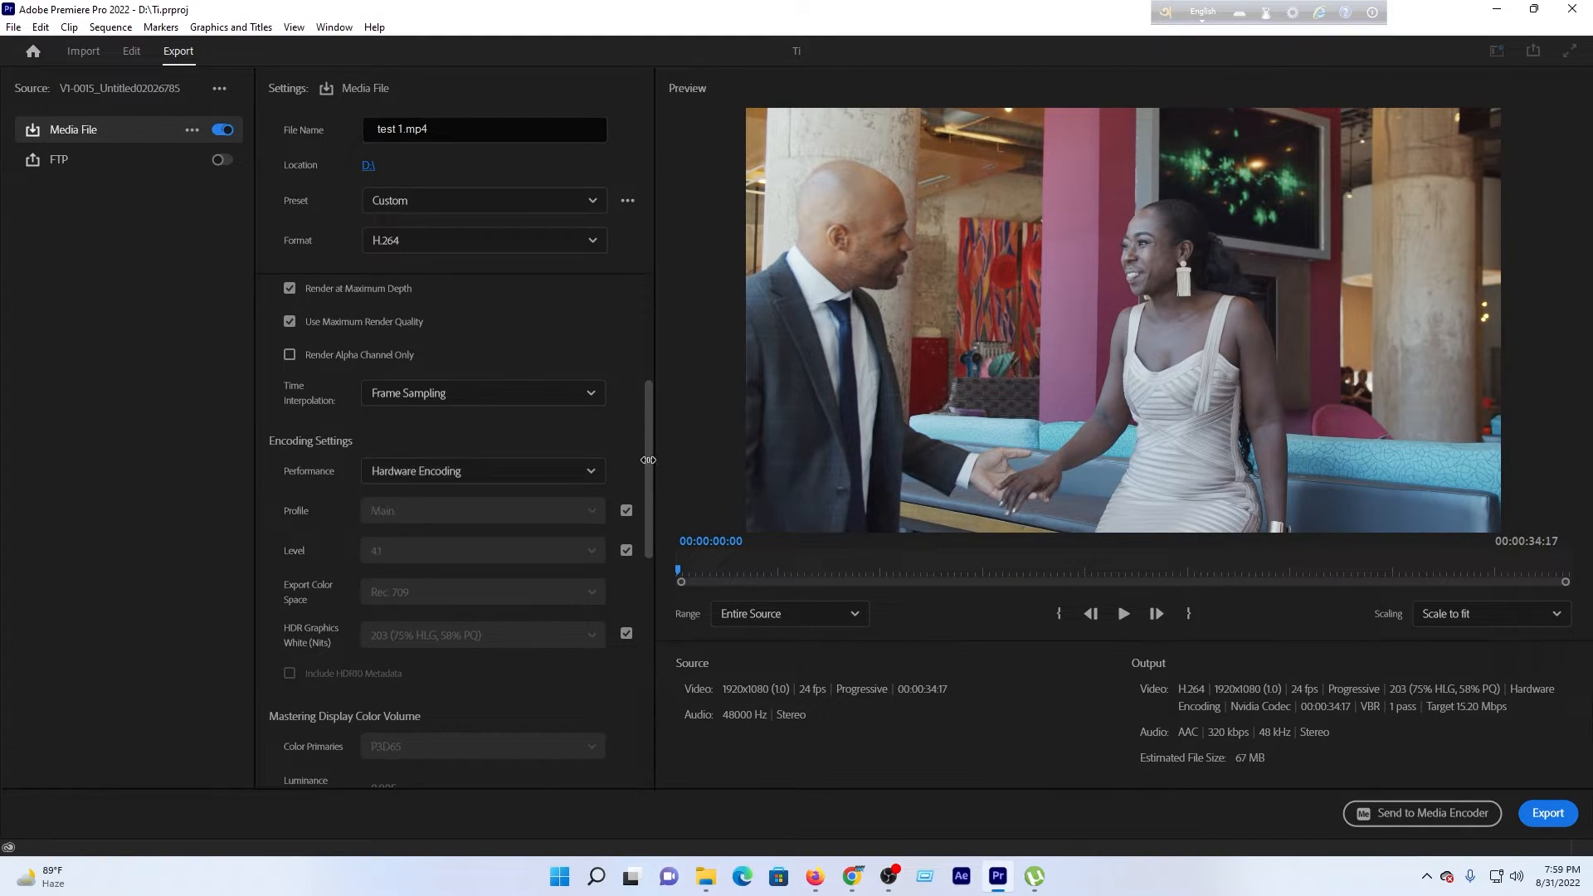
Step: Set the video bitrate encoding to CBR with a target bitrate of 50 Mbps
left_click_drag(644, 503, 626, 681)
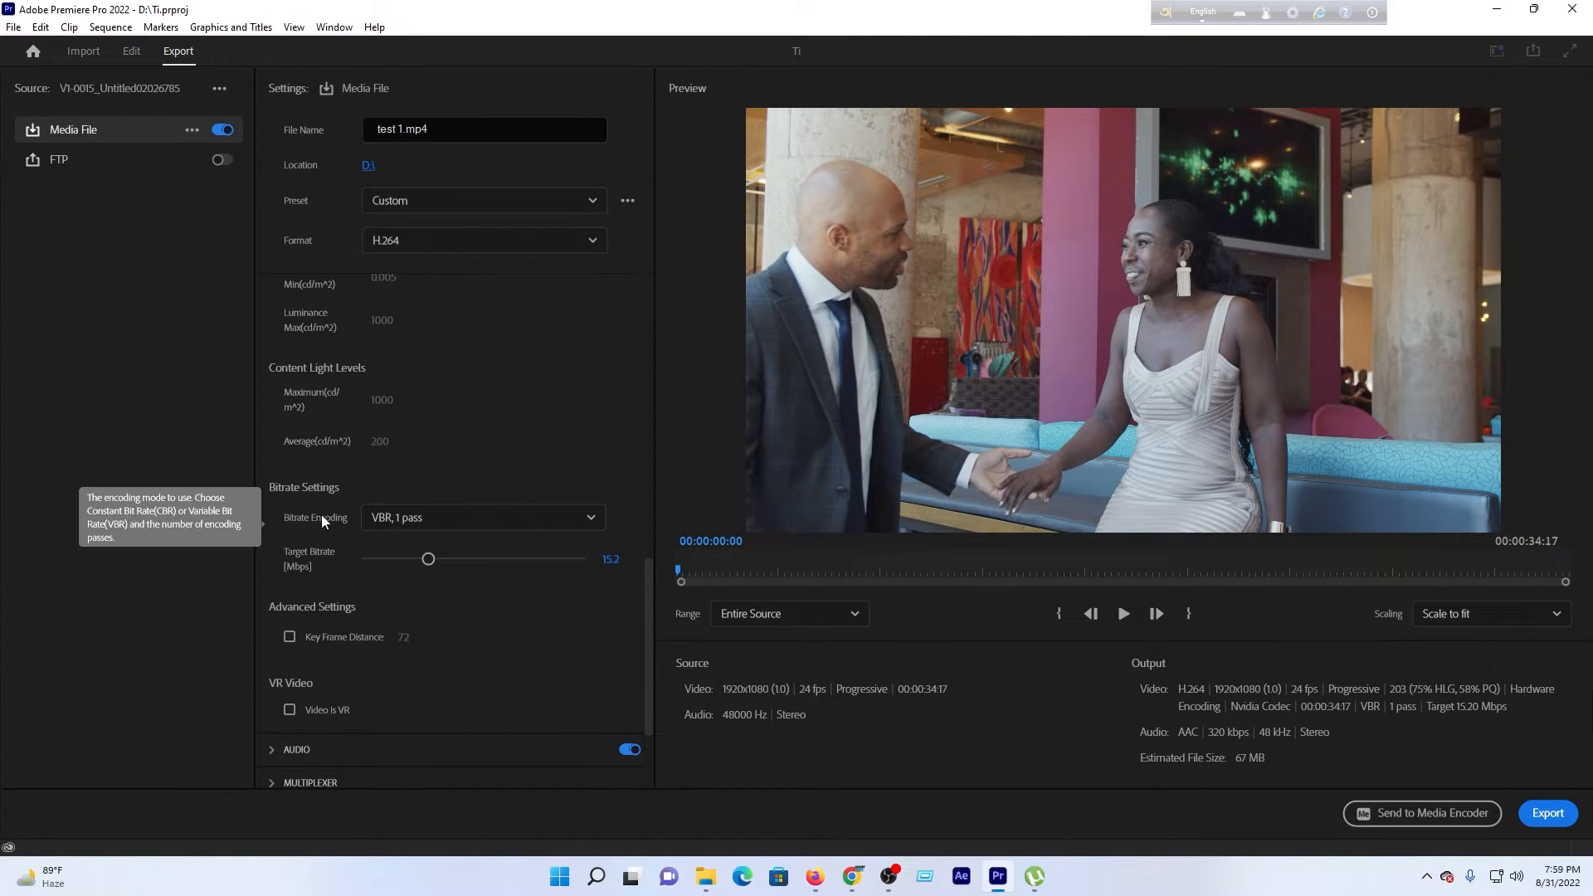
left_click(400, 519)
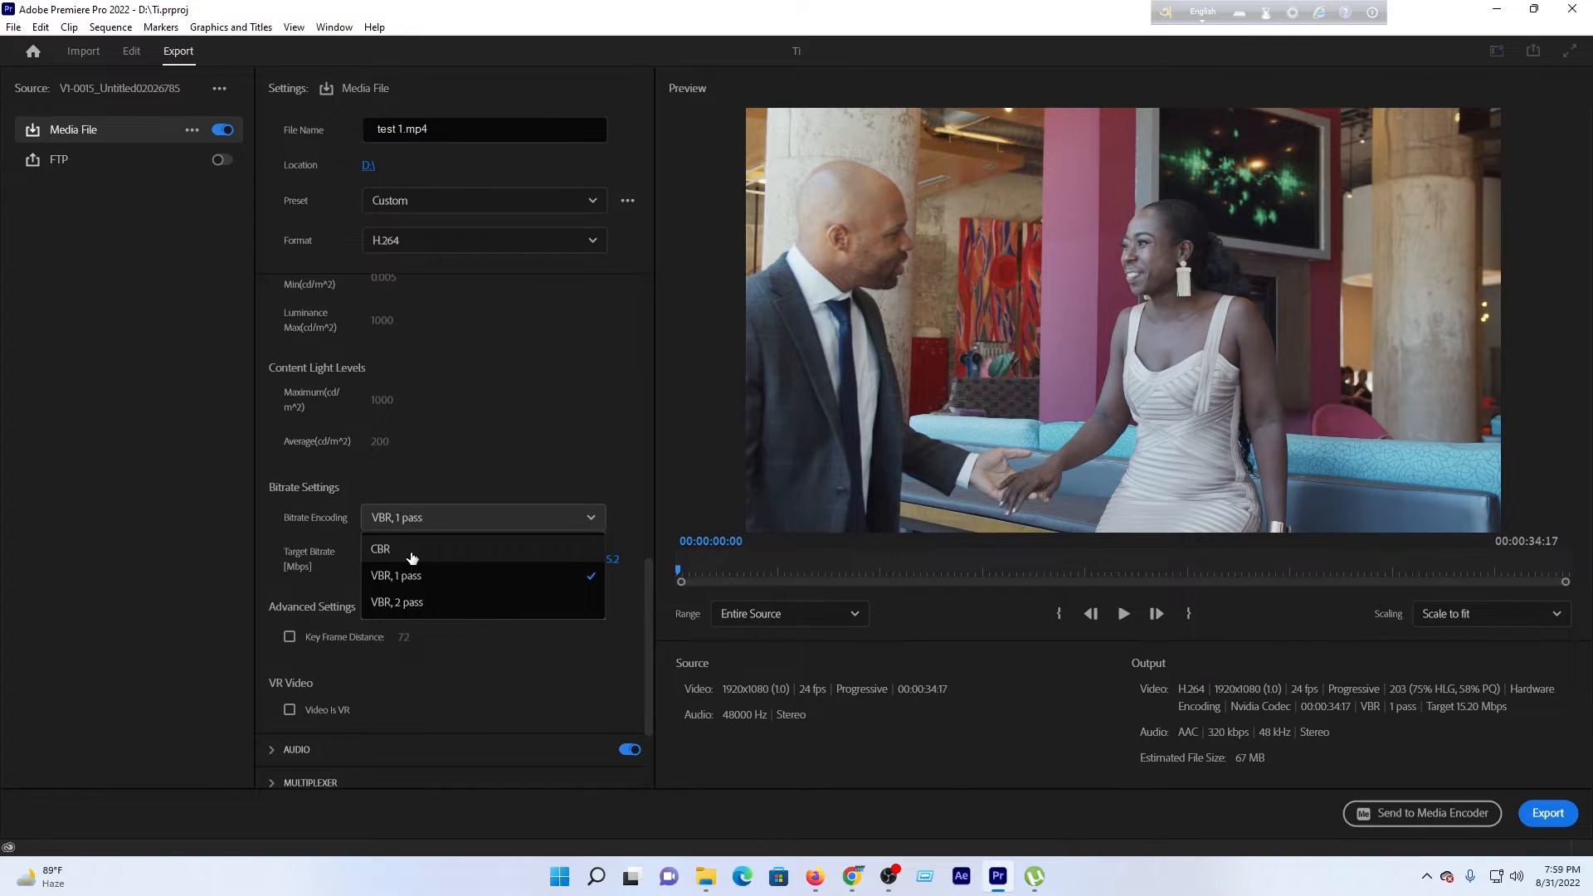
left_click(410, 552)
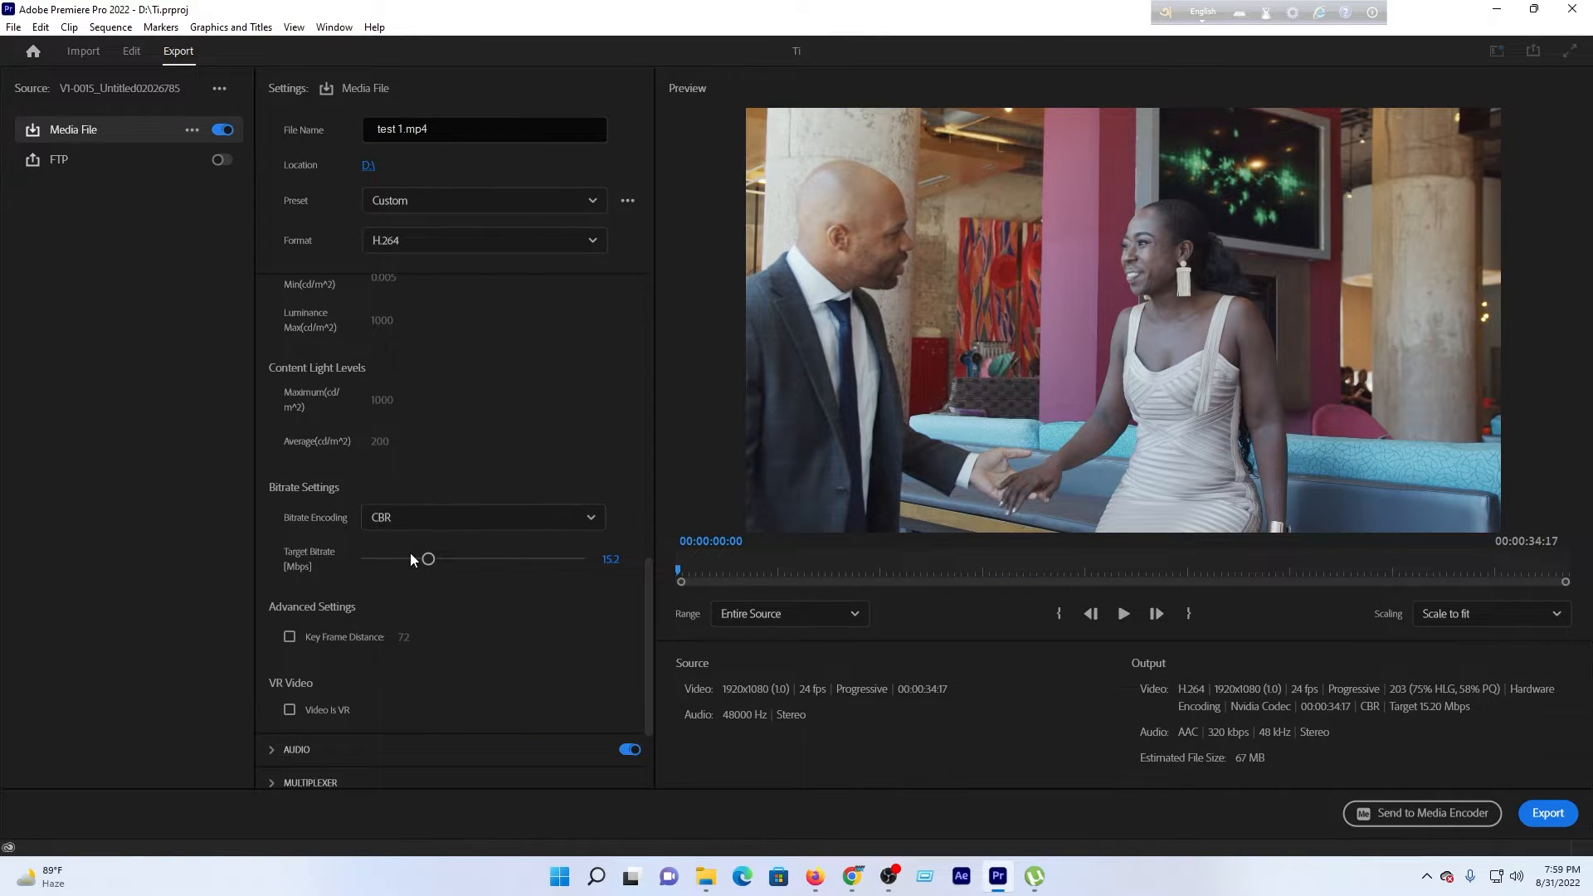
left_click(610, 559)
type("30")
key("Return")
left_click_drag(609, 560, 614, 563)
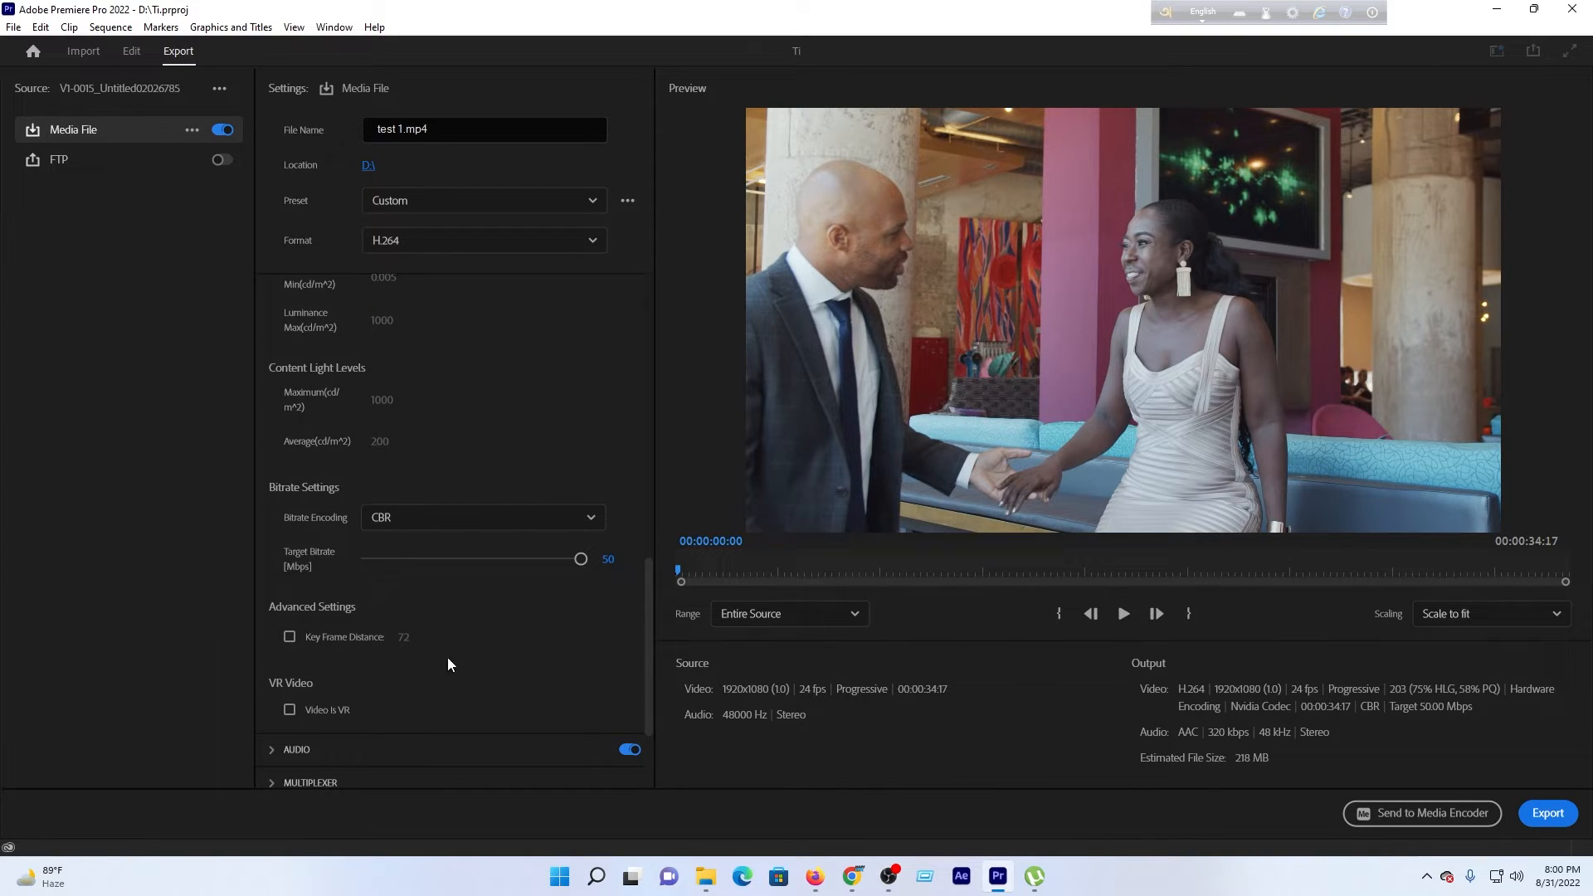
Step: Review the audio format, codec, sample rate and channel options, keeping AAC, 48000 Hz and Stereo
left_click(273, 750)
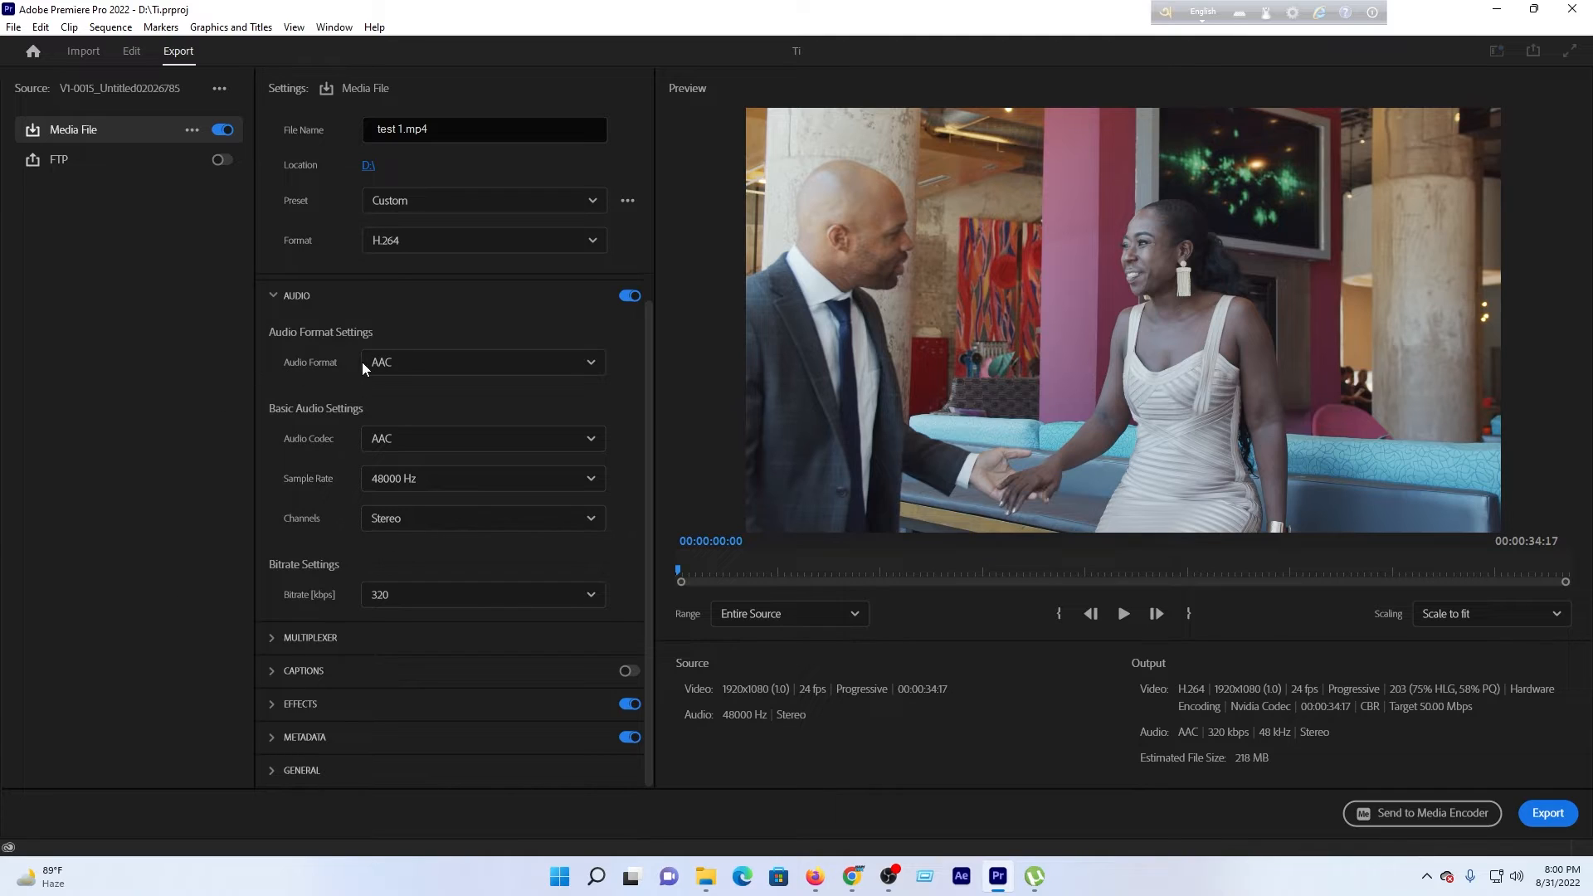
left_click(389, 363)
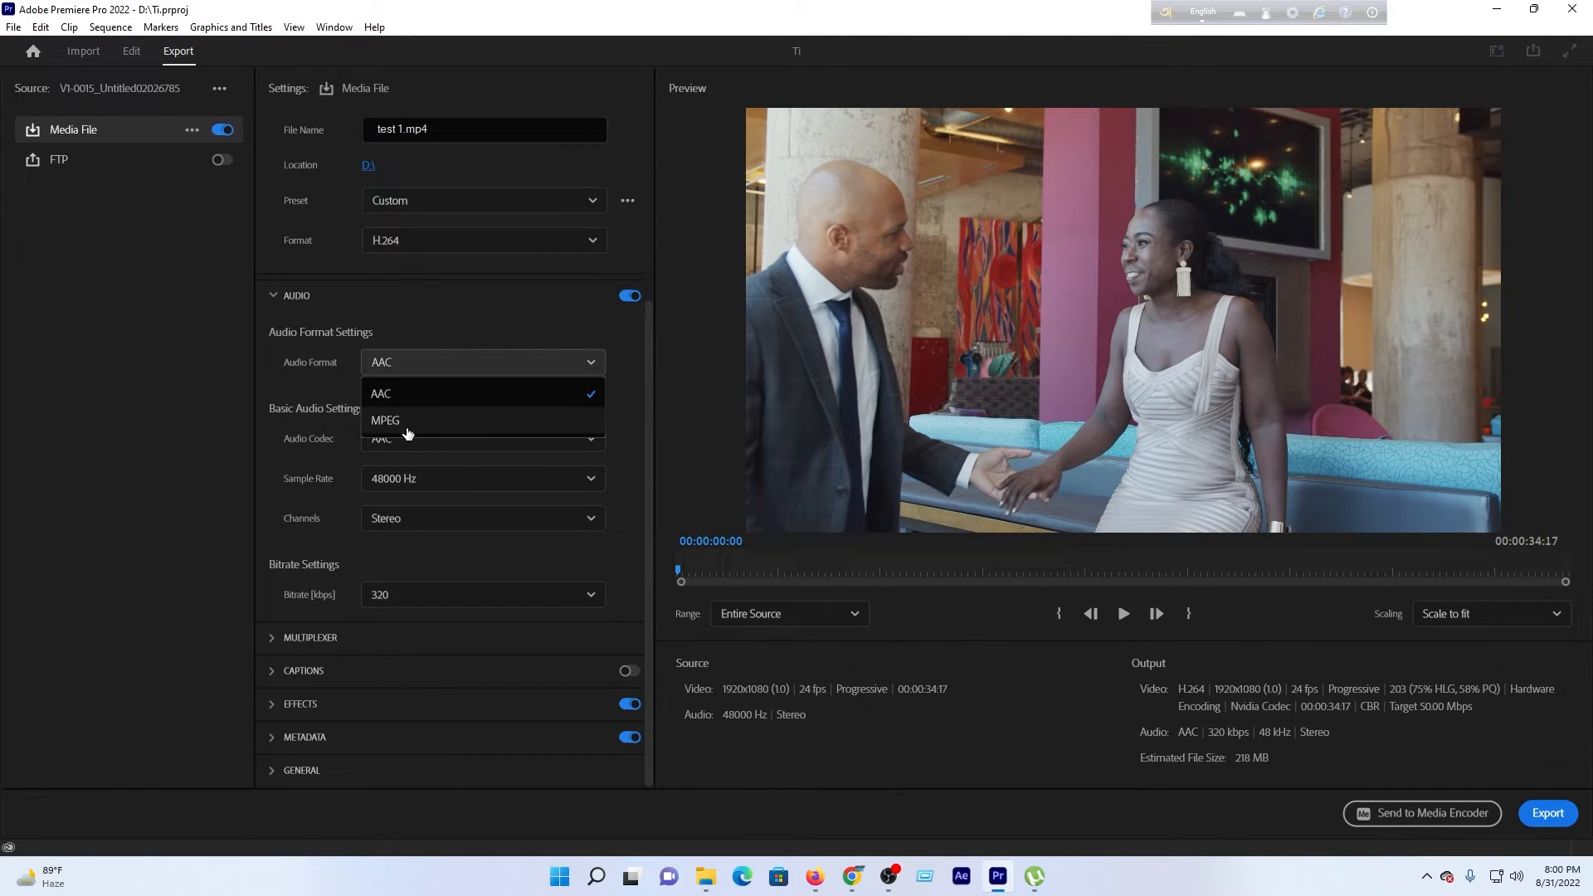
left_click(246, 389)
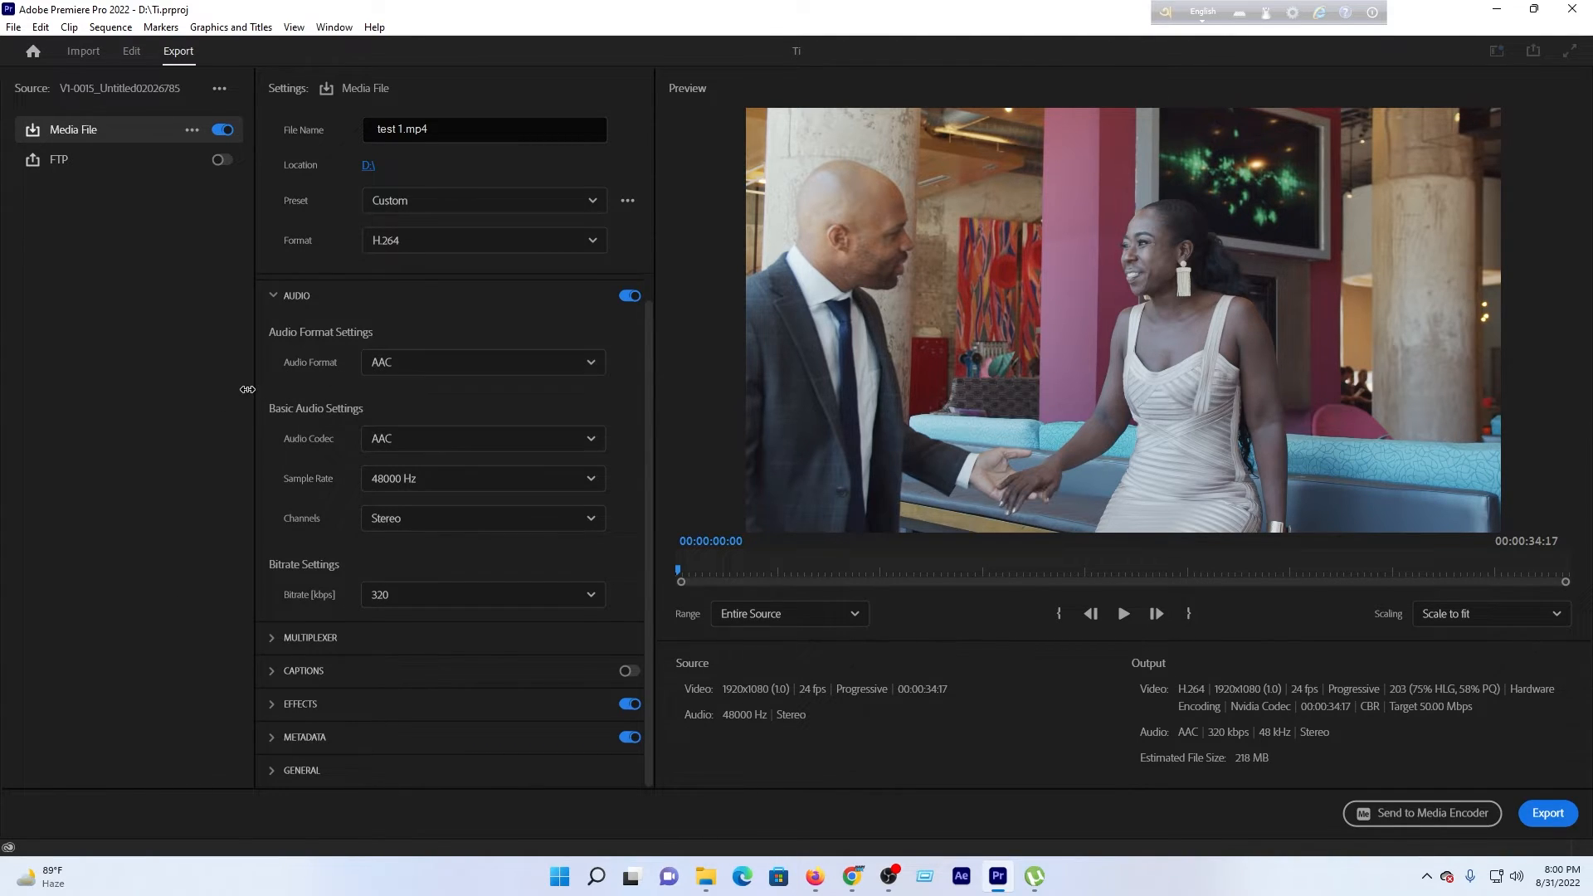
left_click(391, 439)
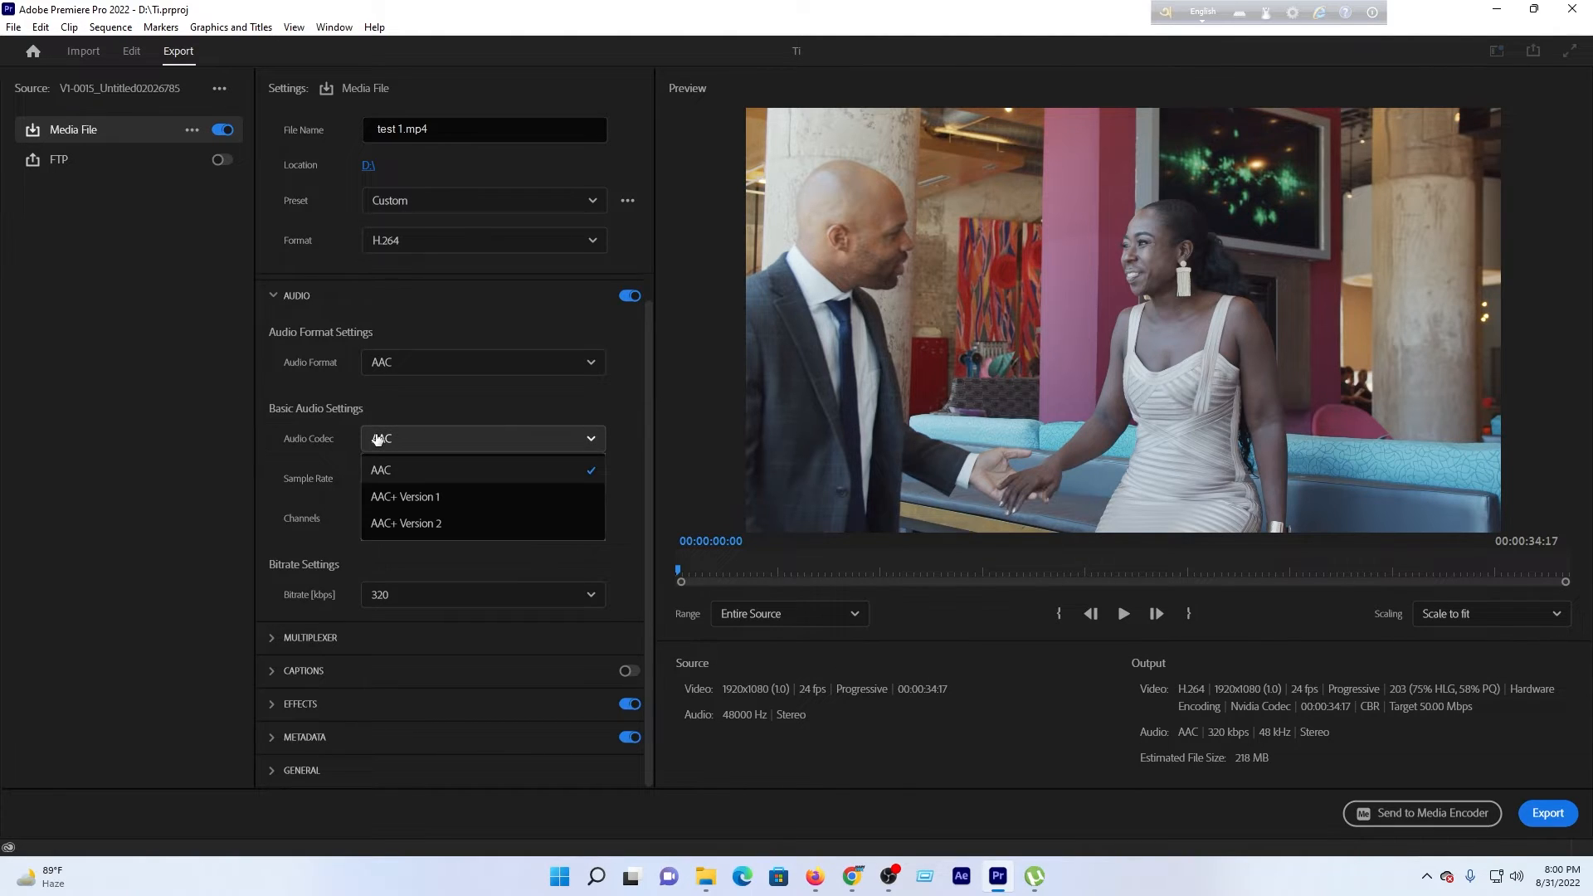
left_click(322, 490)
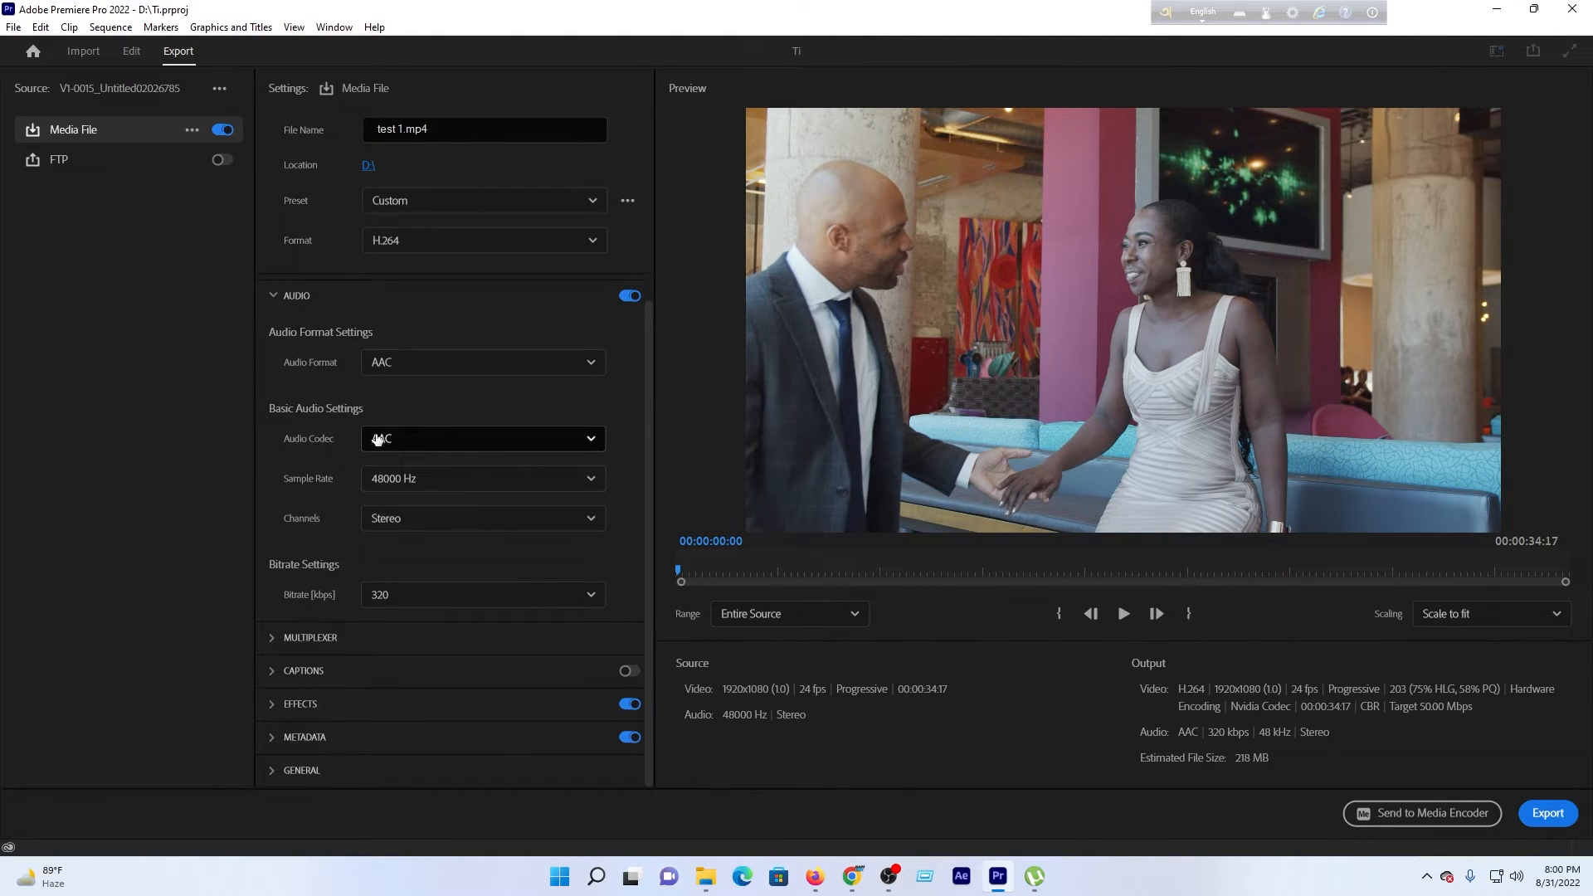
left_click(422, 487)
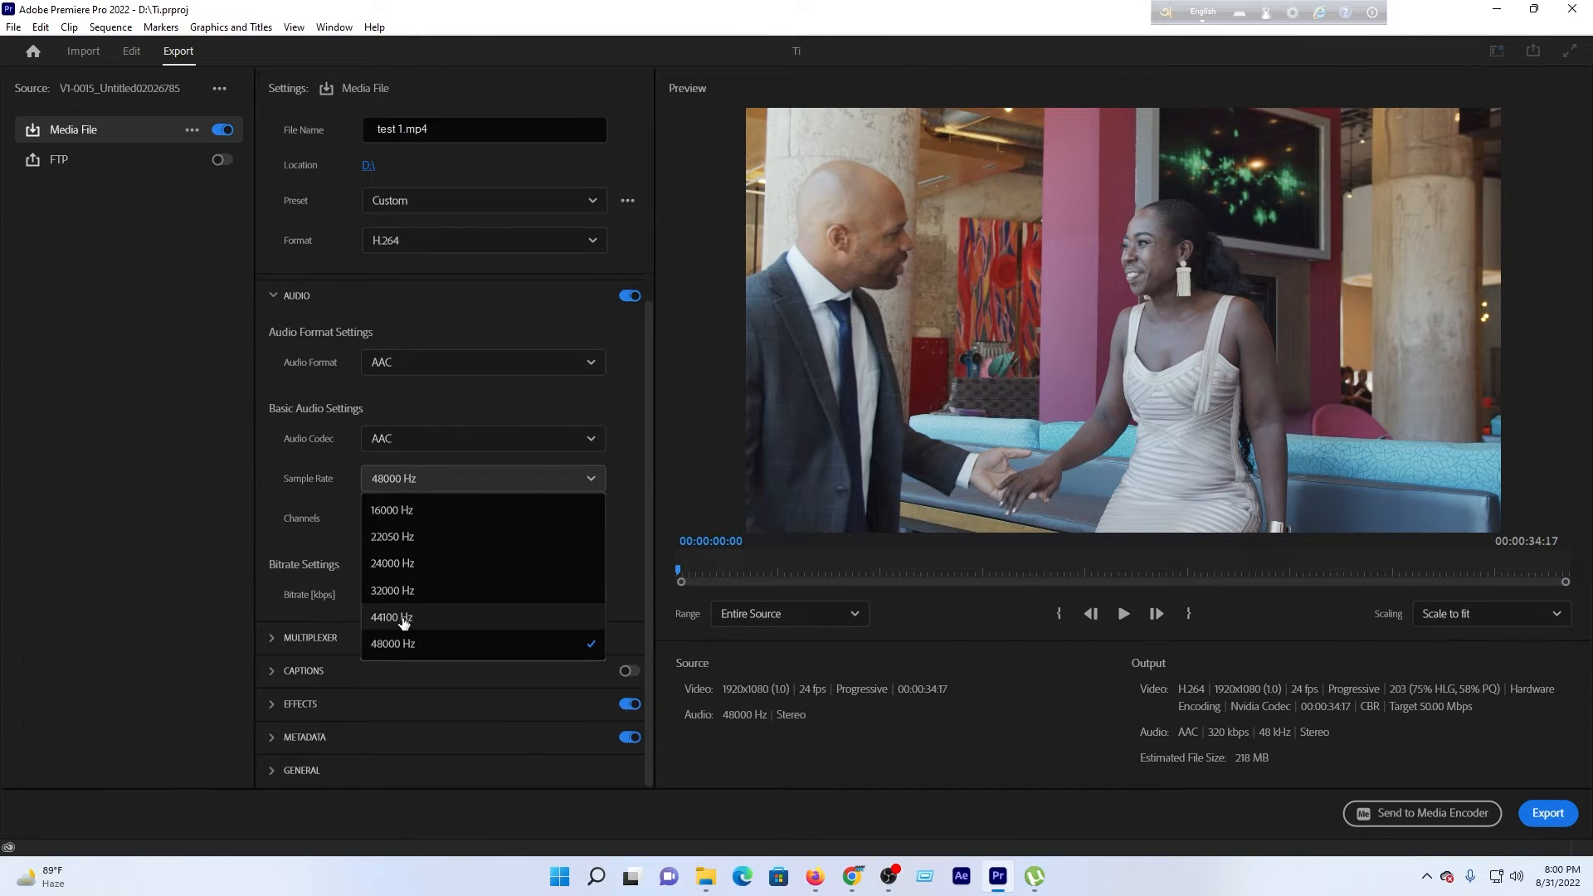
left_click(280, 481)
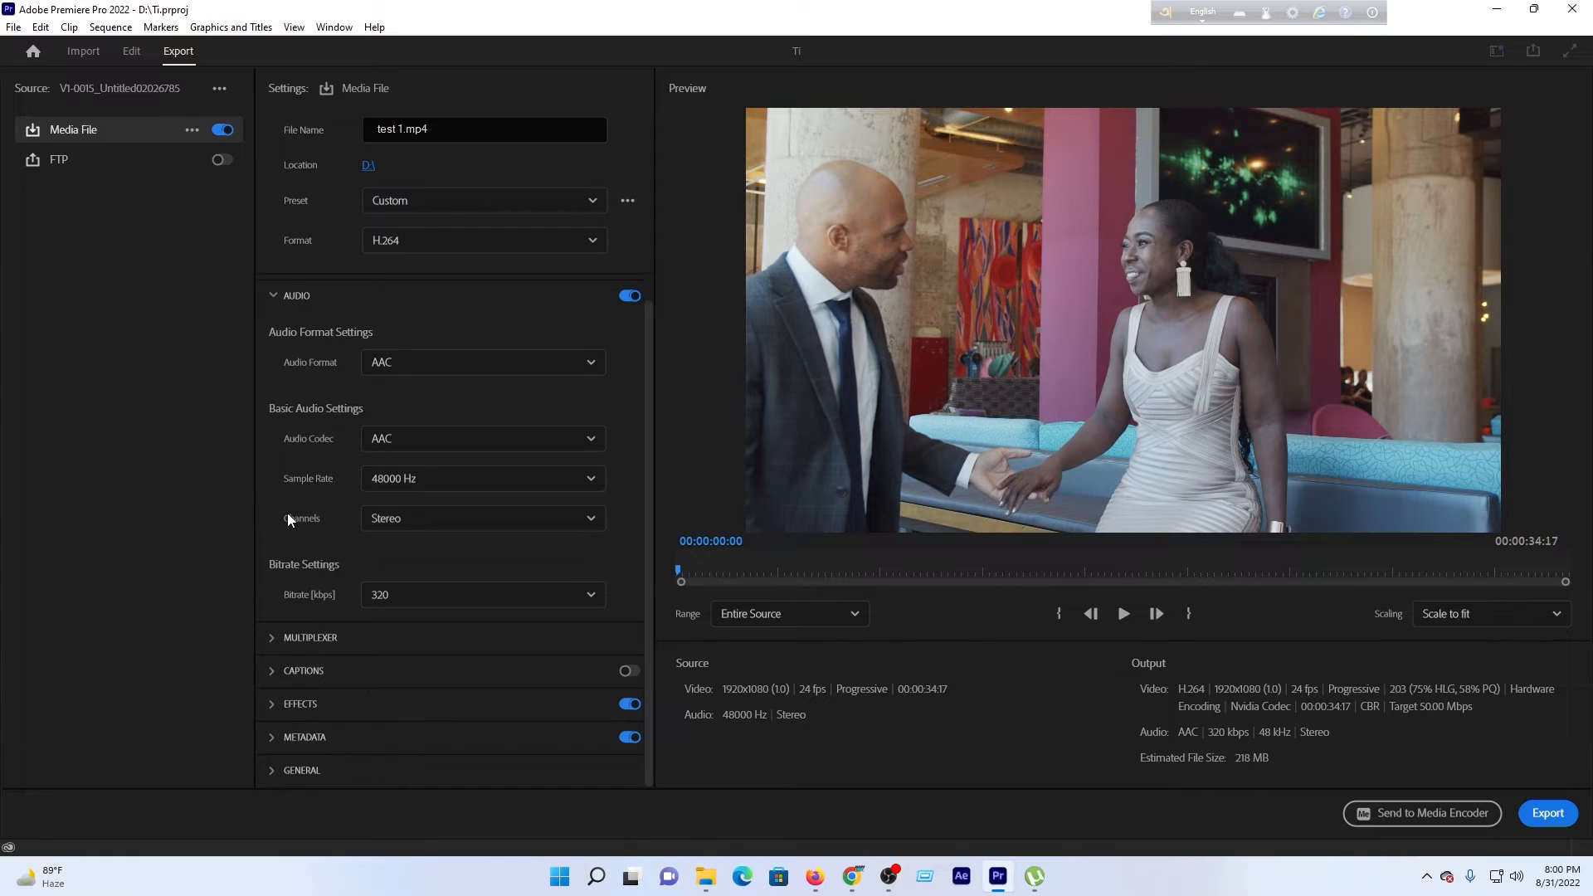
left_click(385, 521)
left_click(385, 576)
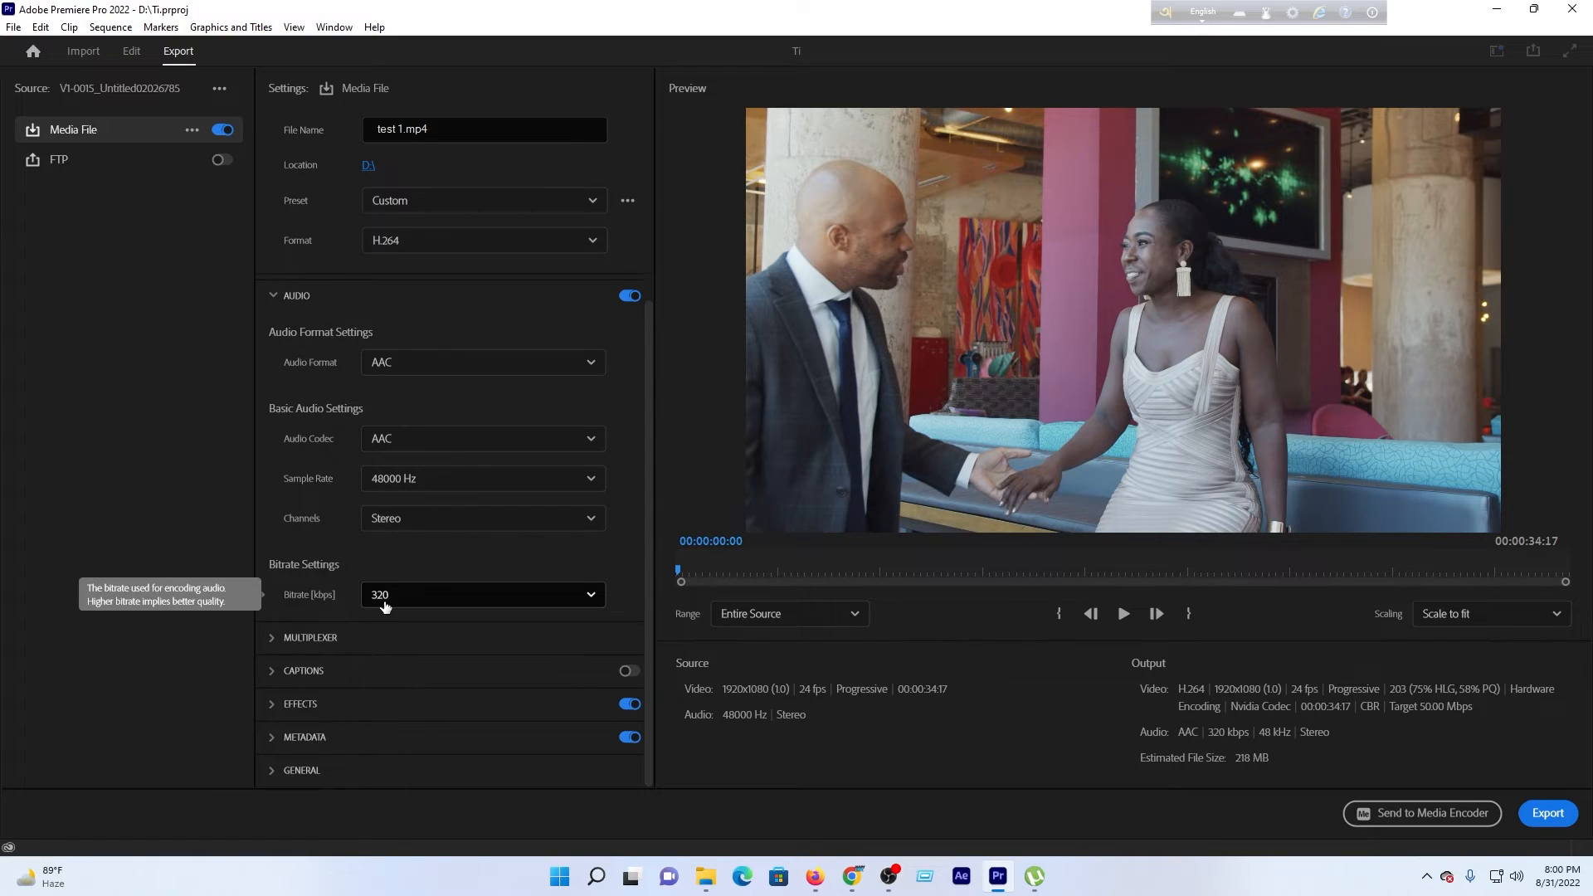
Step: Check the captions and video settings once more, and export the video with the current settings
left_click(272, 672)
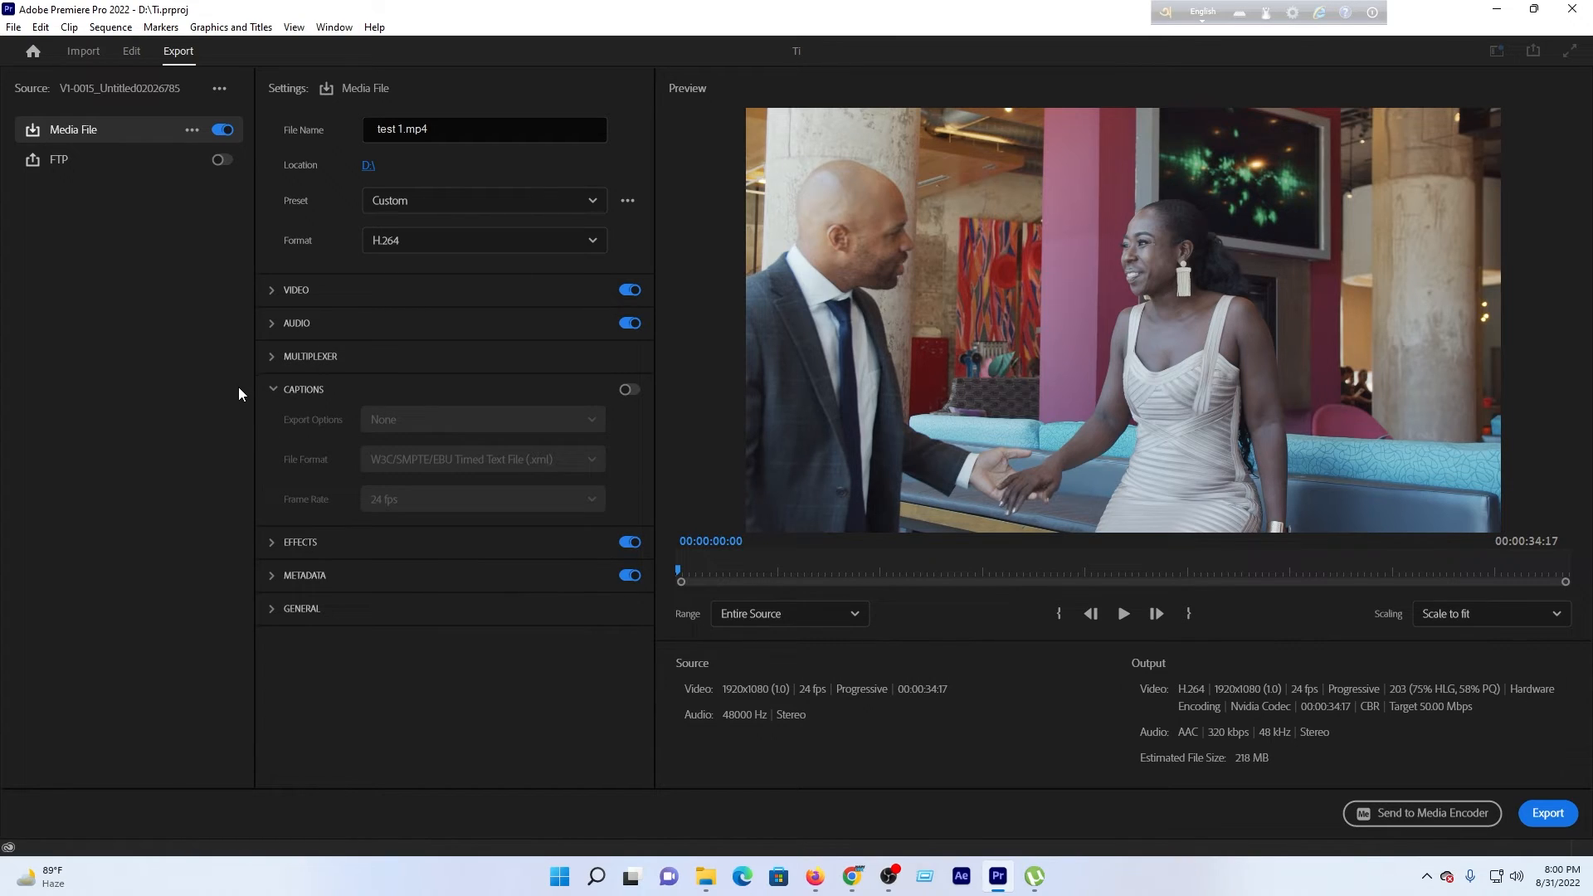
left_click(267, 296)
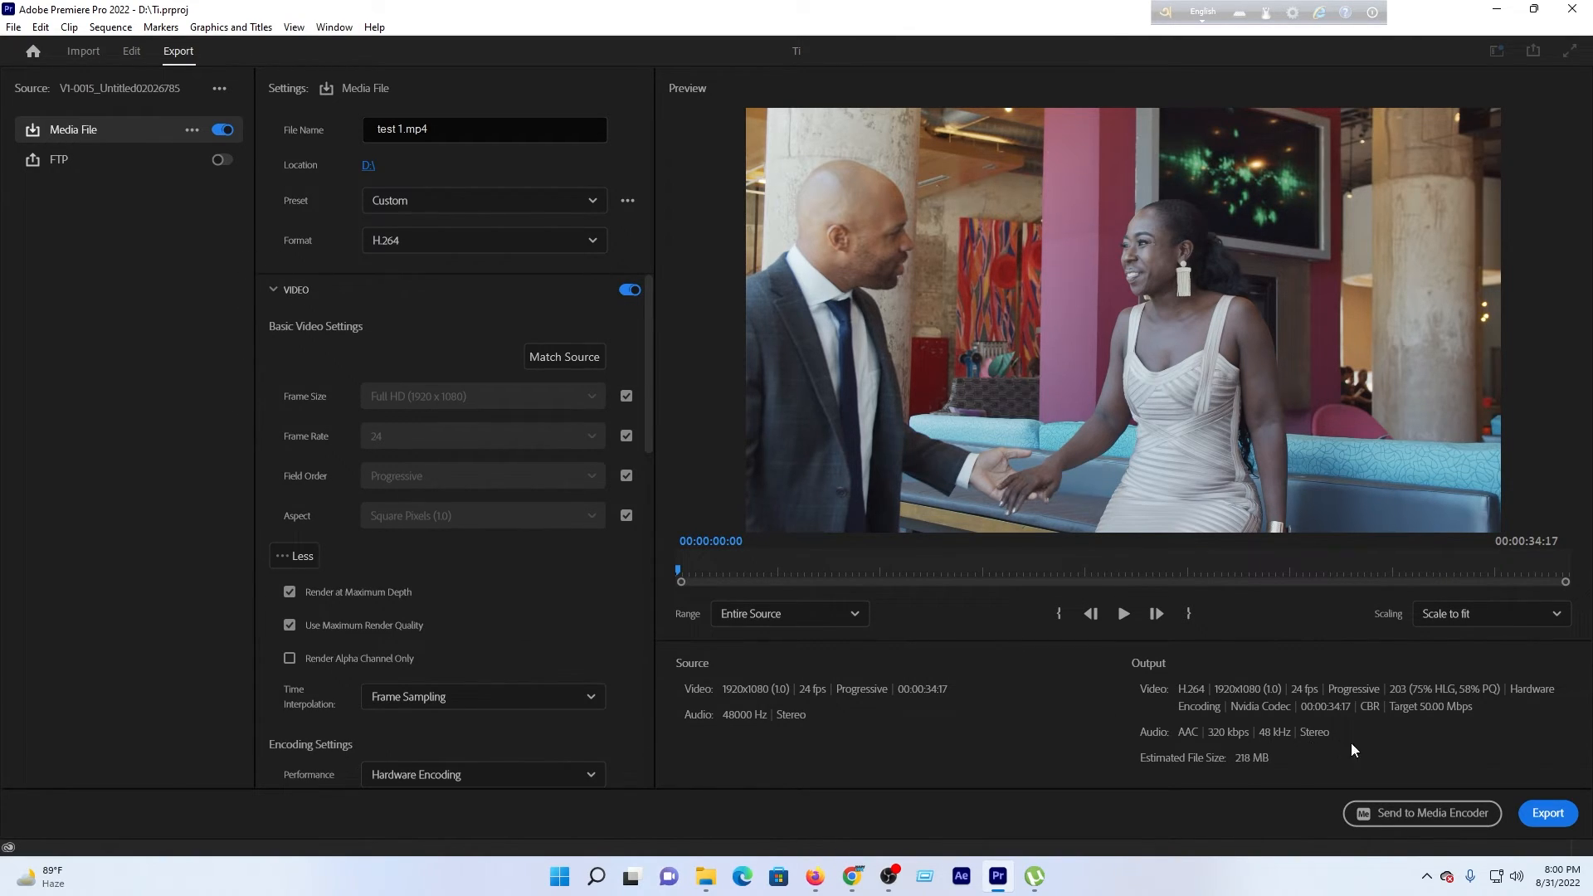
left_click(1543, 813)
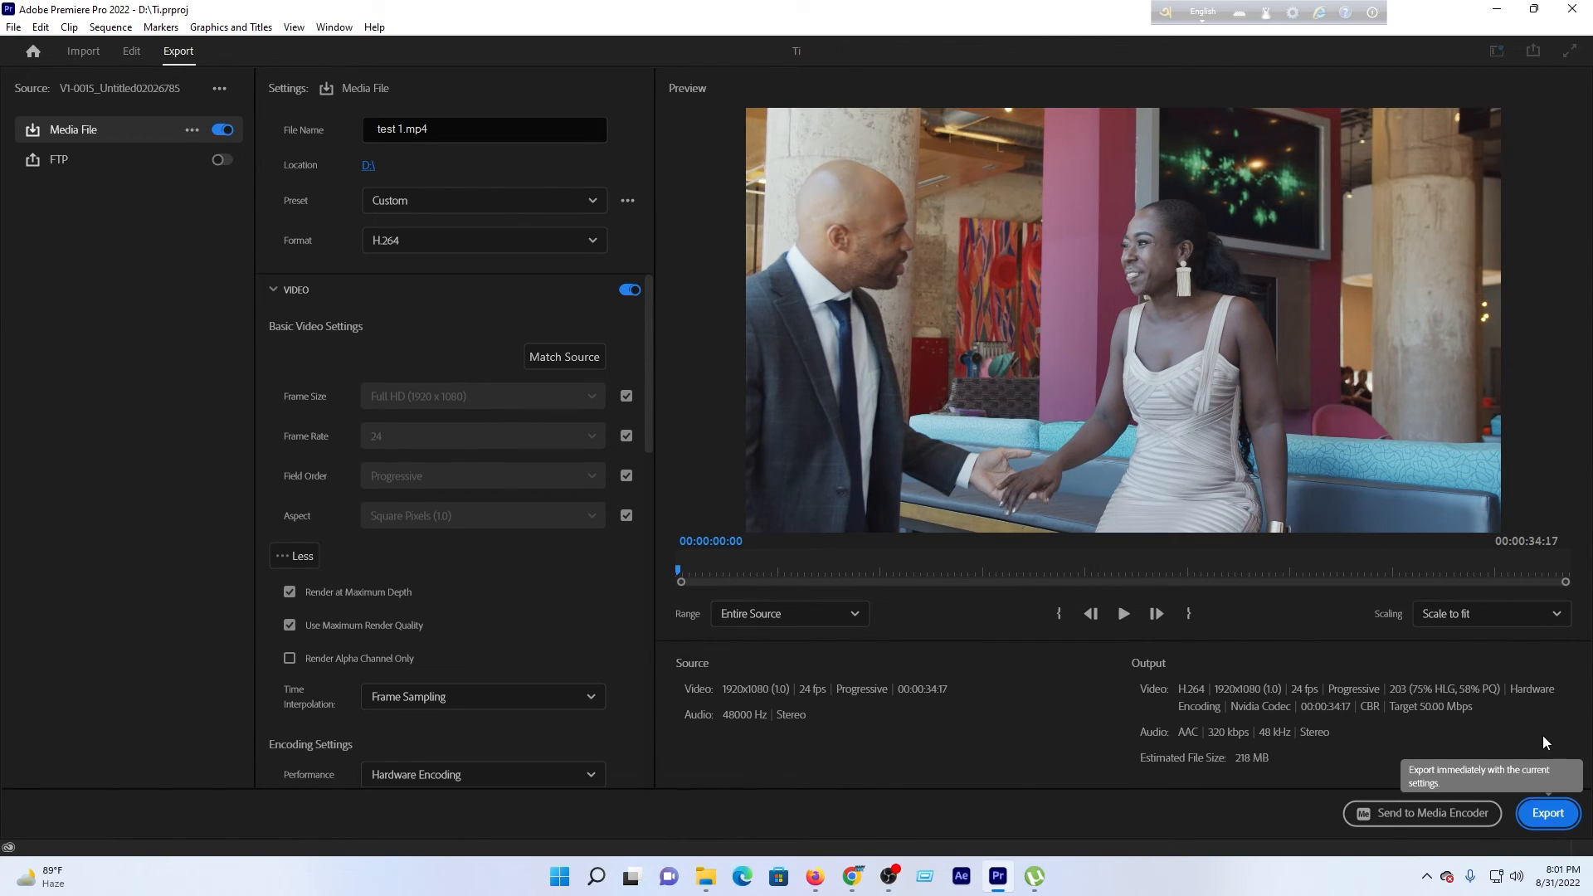
left_click(1547, 815)
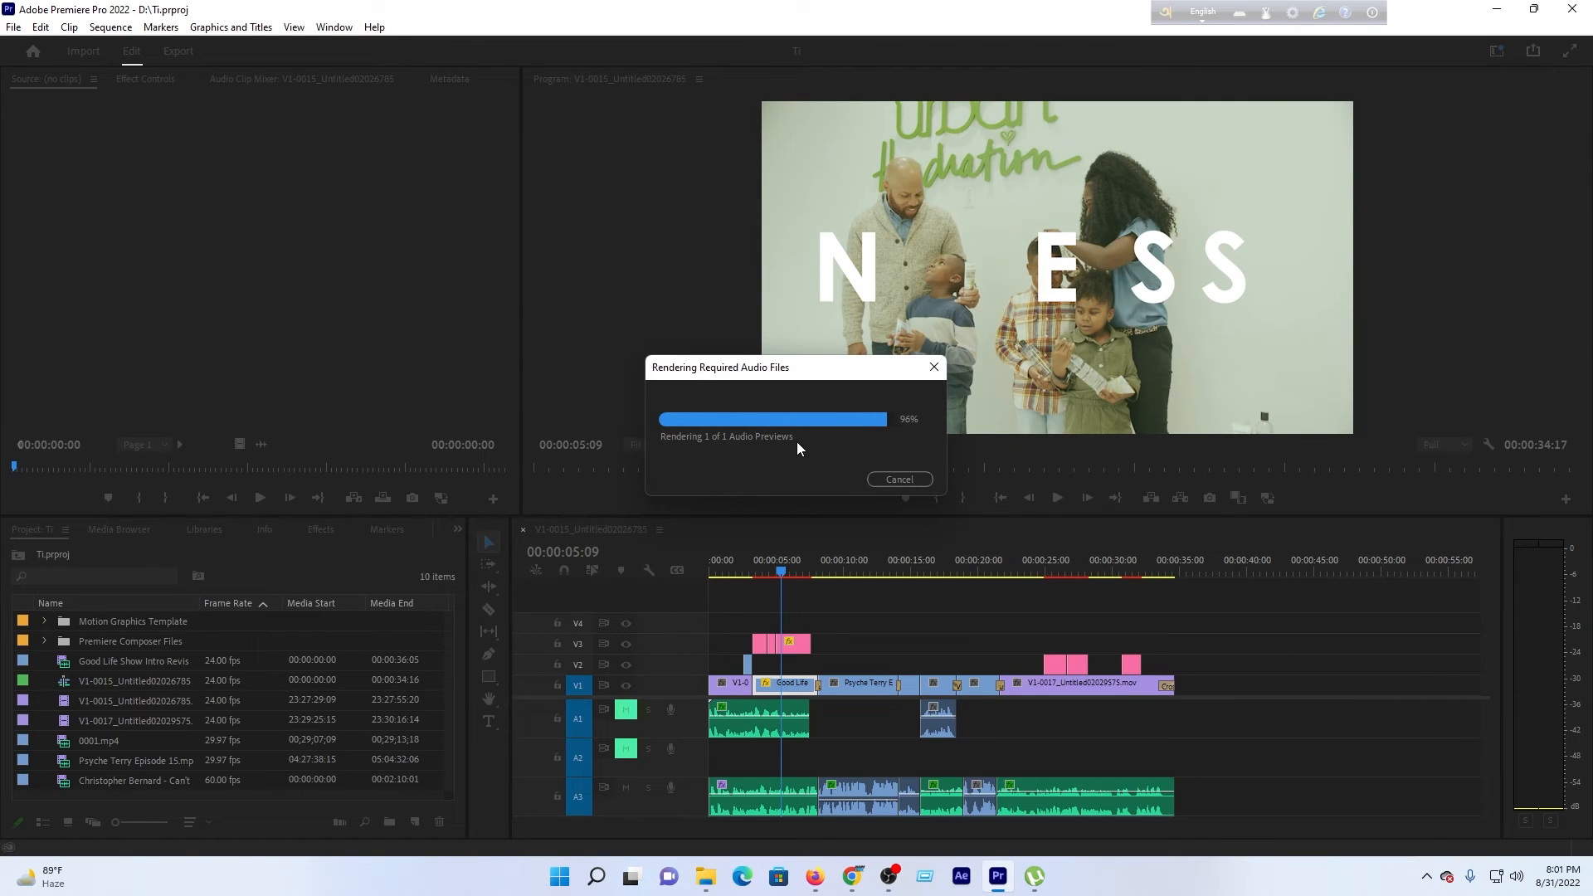